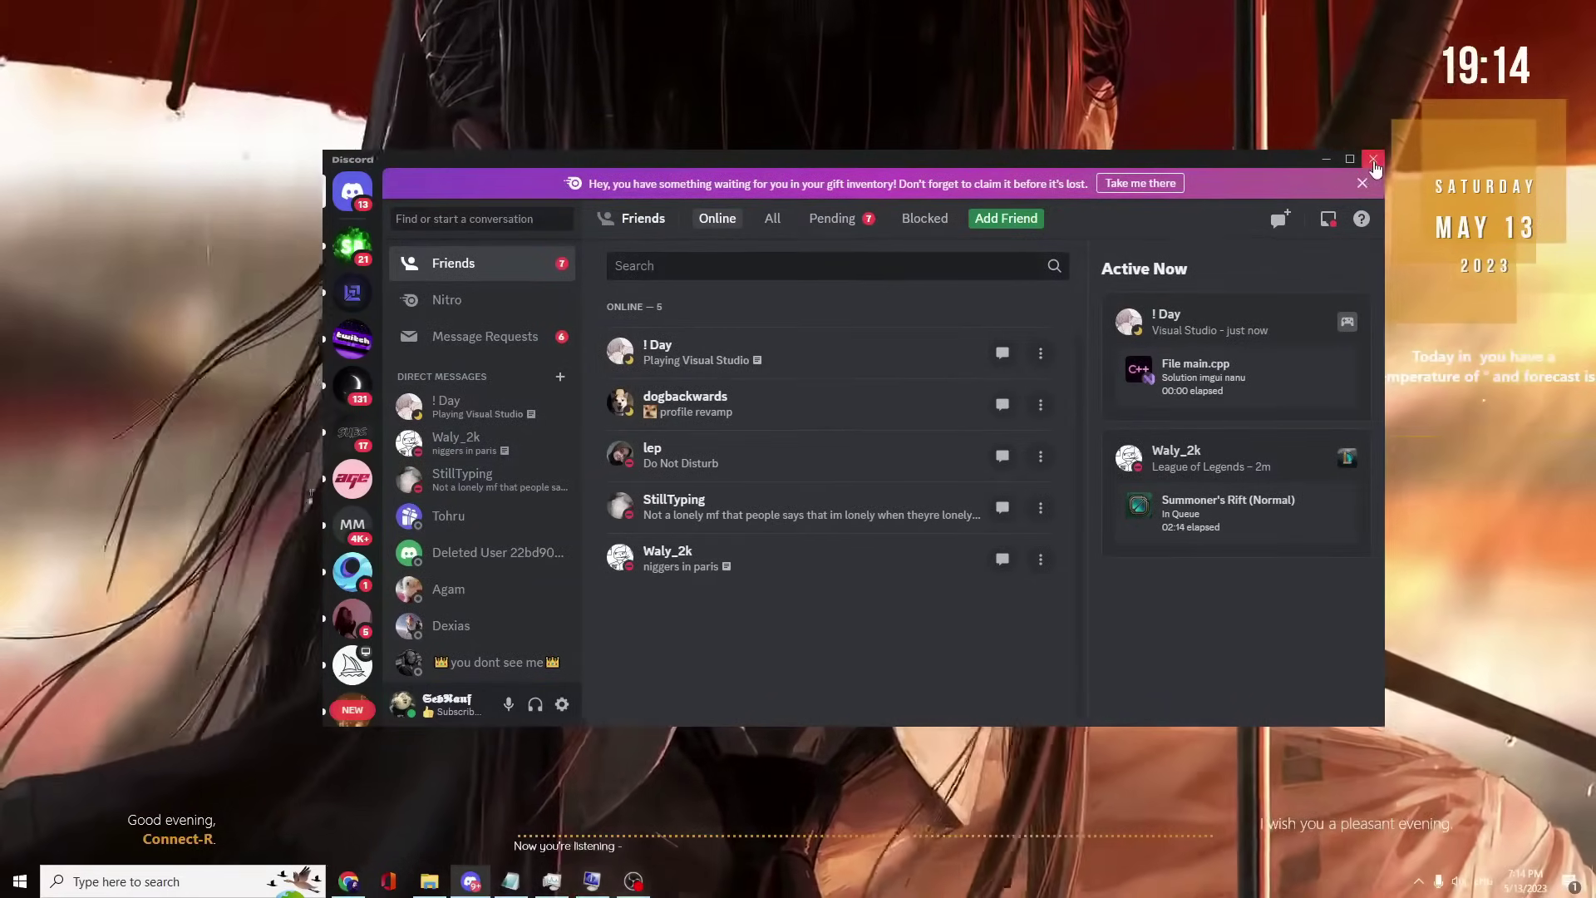
# - Close the Discord and Notepad windows and open Task Manager's Details tab
pyautogui.click(1372, 161)
pyautogui.click(1266, 193)
pyautogui.rightClick(18, 883)
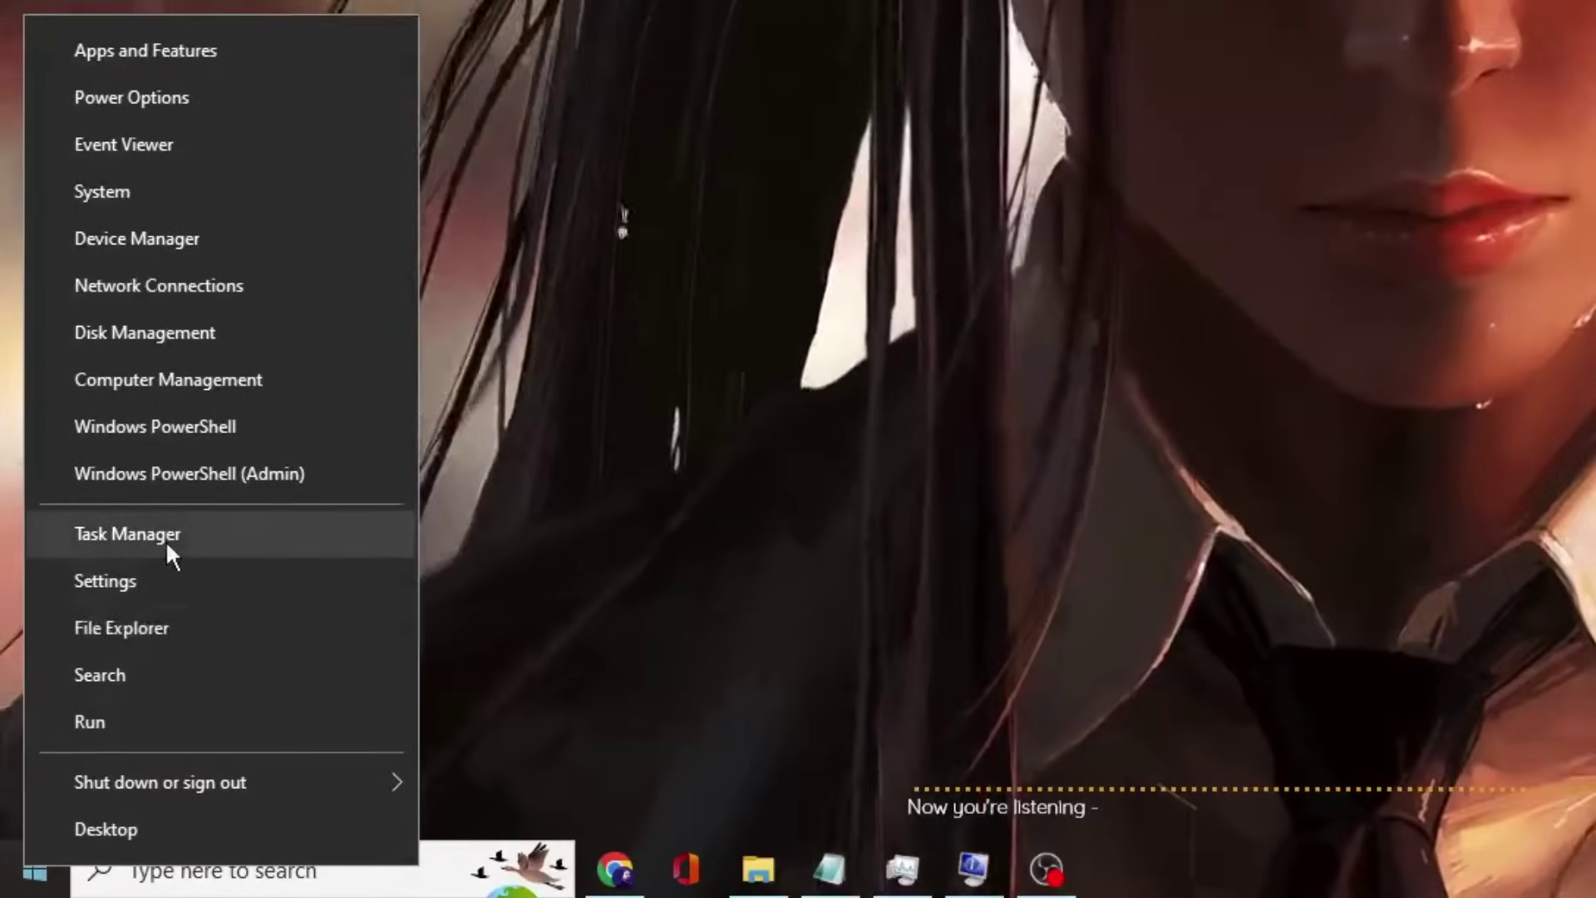
pyautogui.click(166, 541)
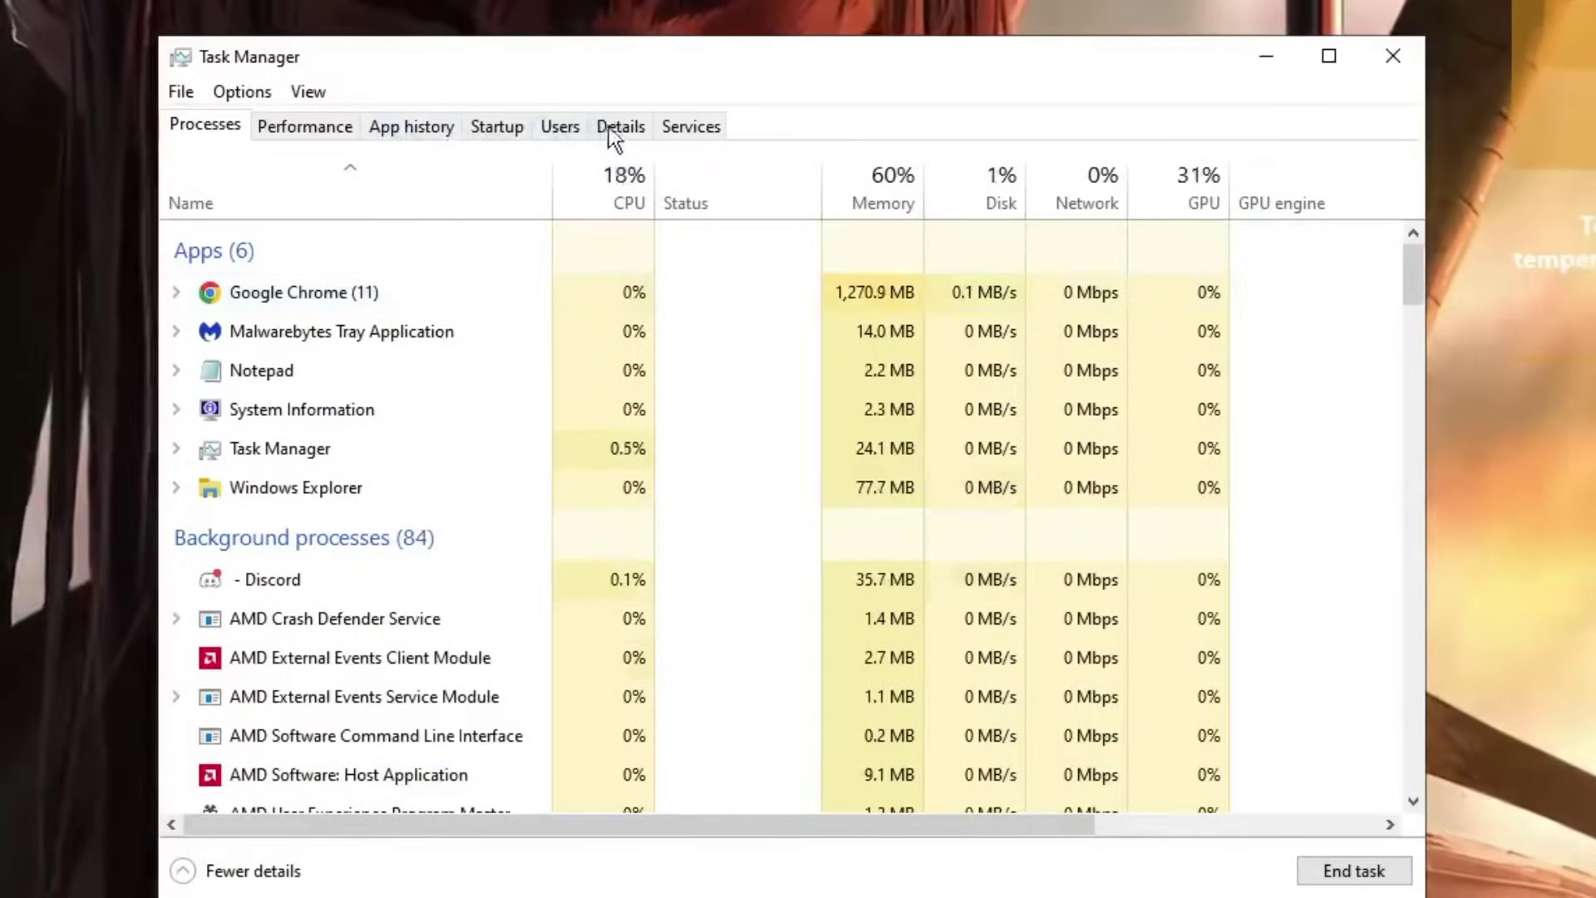
pyautogui.click(632, 125)
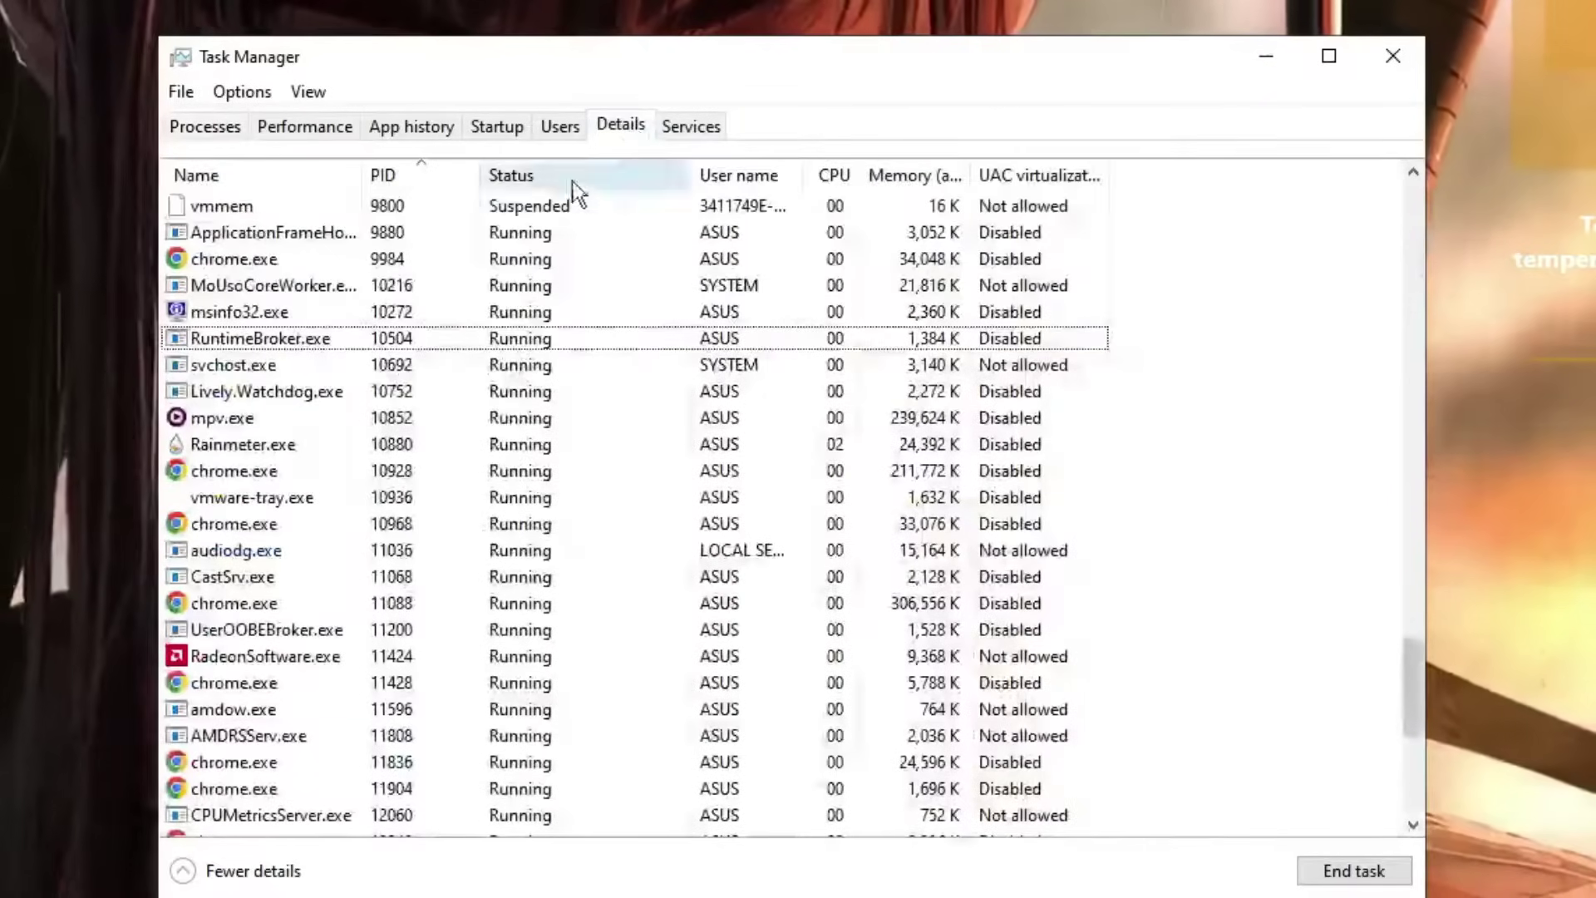
pyautogui.scroll(-3, 346, 344)
pyautogui.scroll(-2, 346, 346)
pyautogui.scroll(-1, 341, 350)
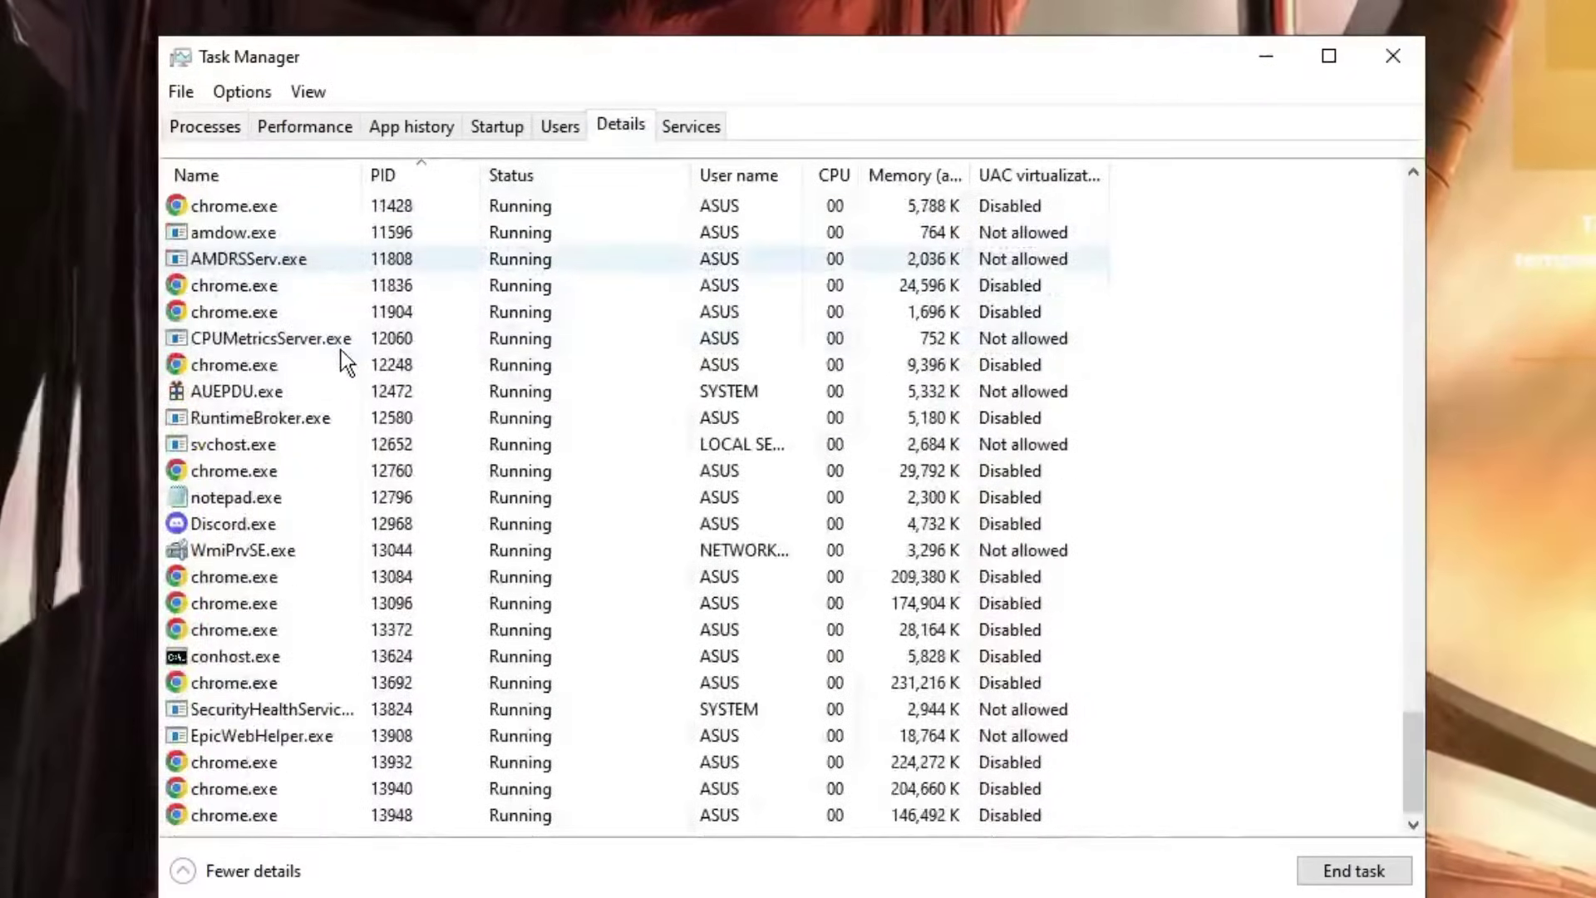
# - End the Discord.exe process tree and confirm the prompt
pyautogui.click(235, 526)
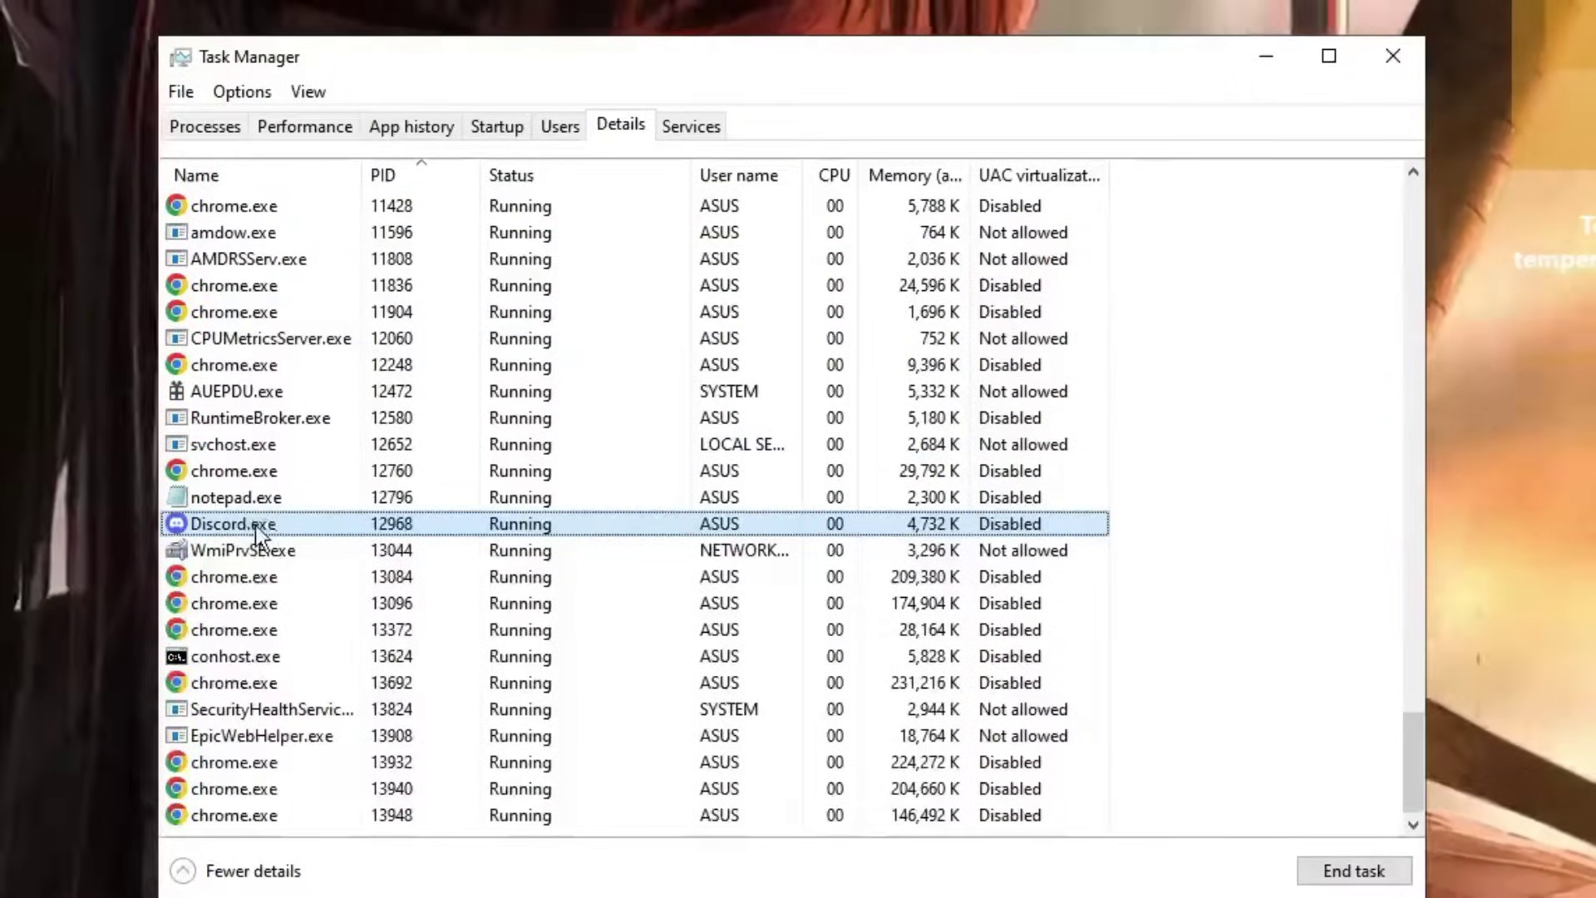
pyautogui.rightClick(256, 526)
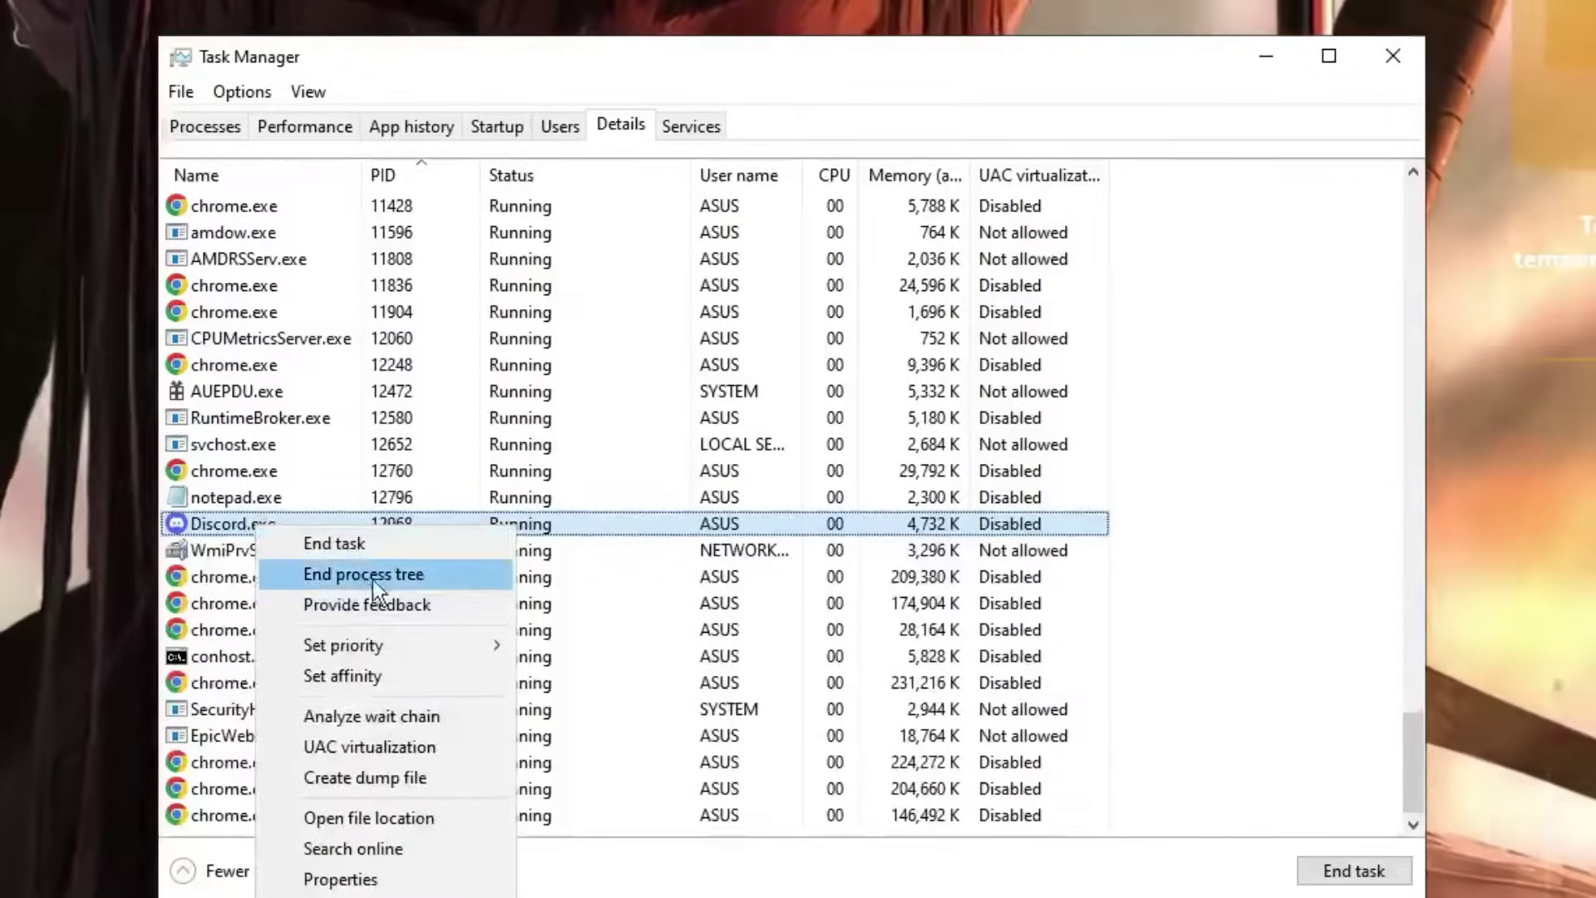
pyautogui.click(374, 579)
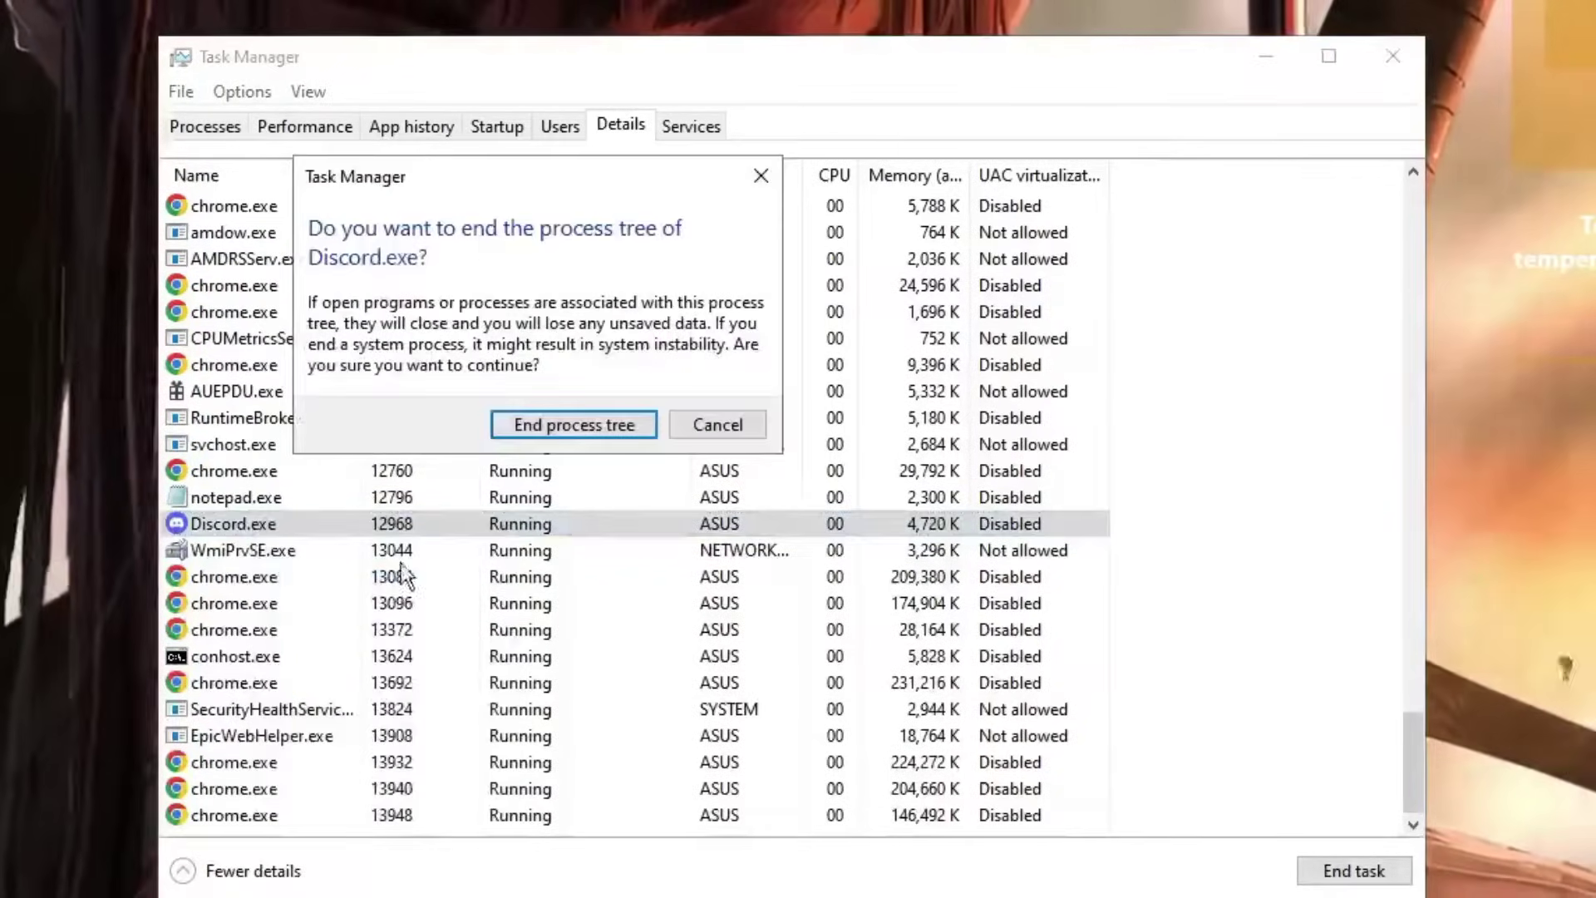
pyautogui.click(574, 424)
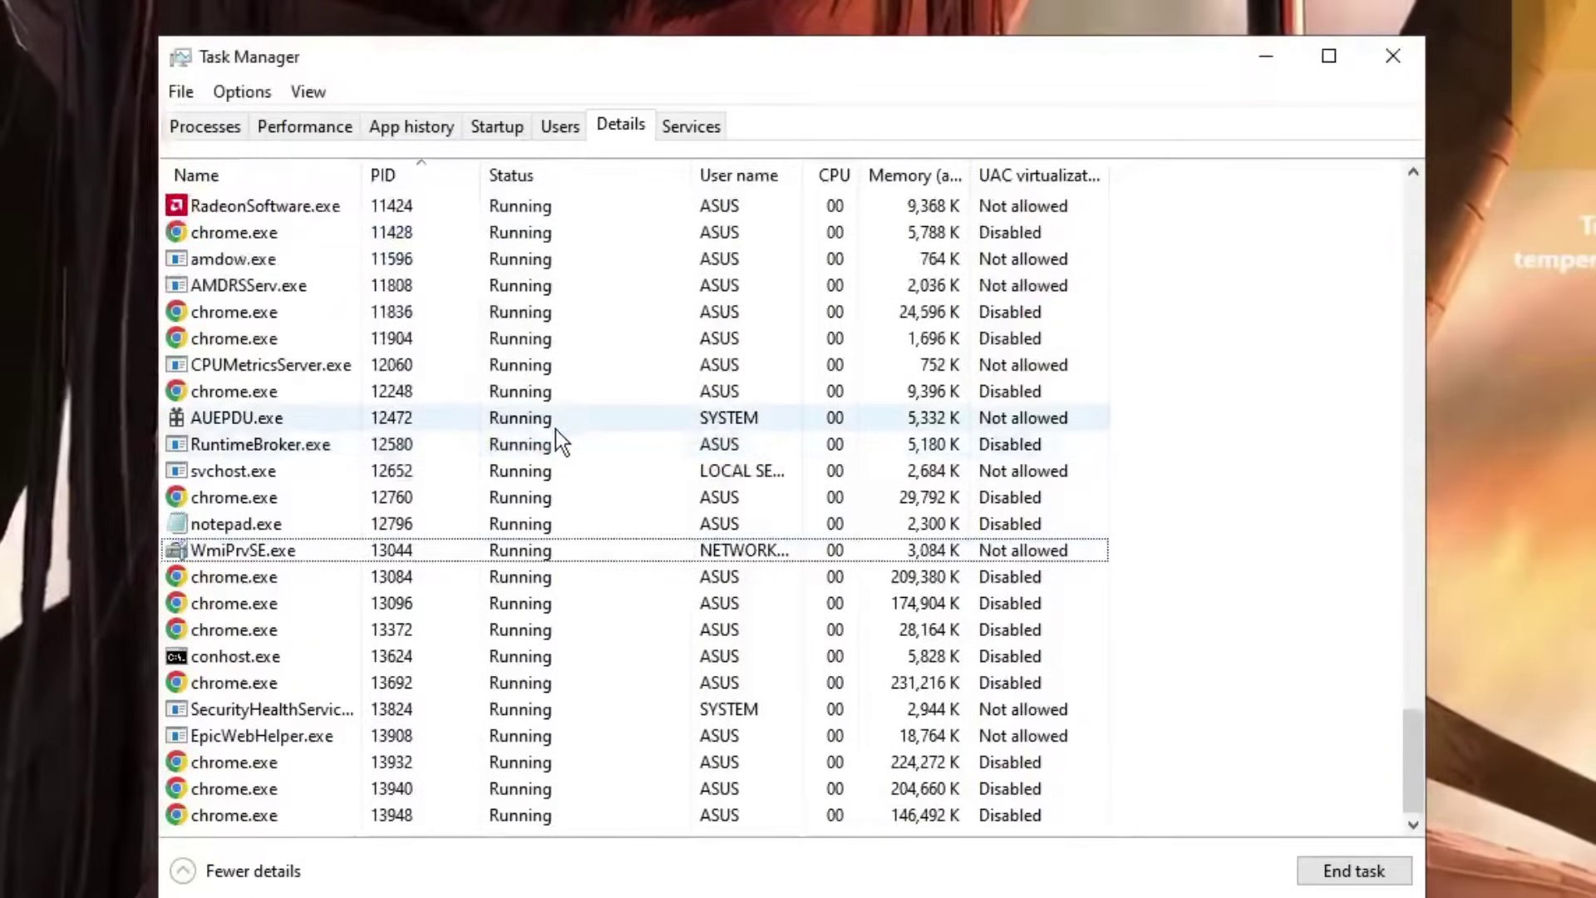
pyautogui.scroll(3, 375, 525)
pyautogui.scroll(-3, 305, 557)
pyautogui.click(306, 556)
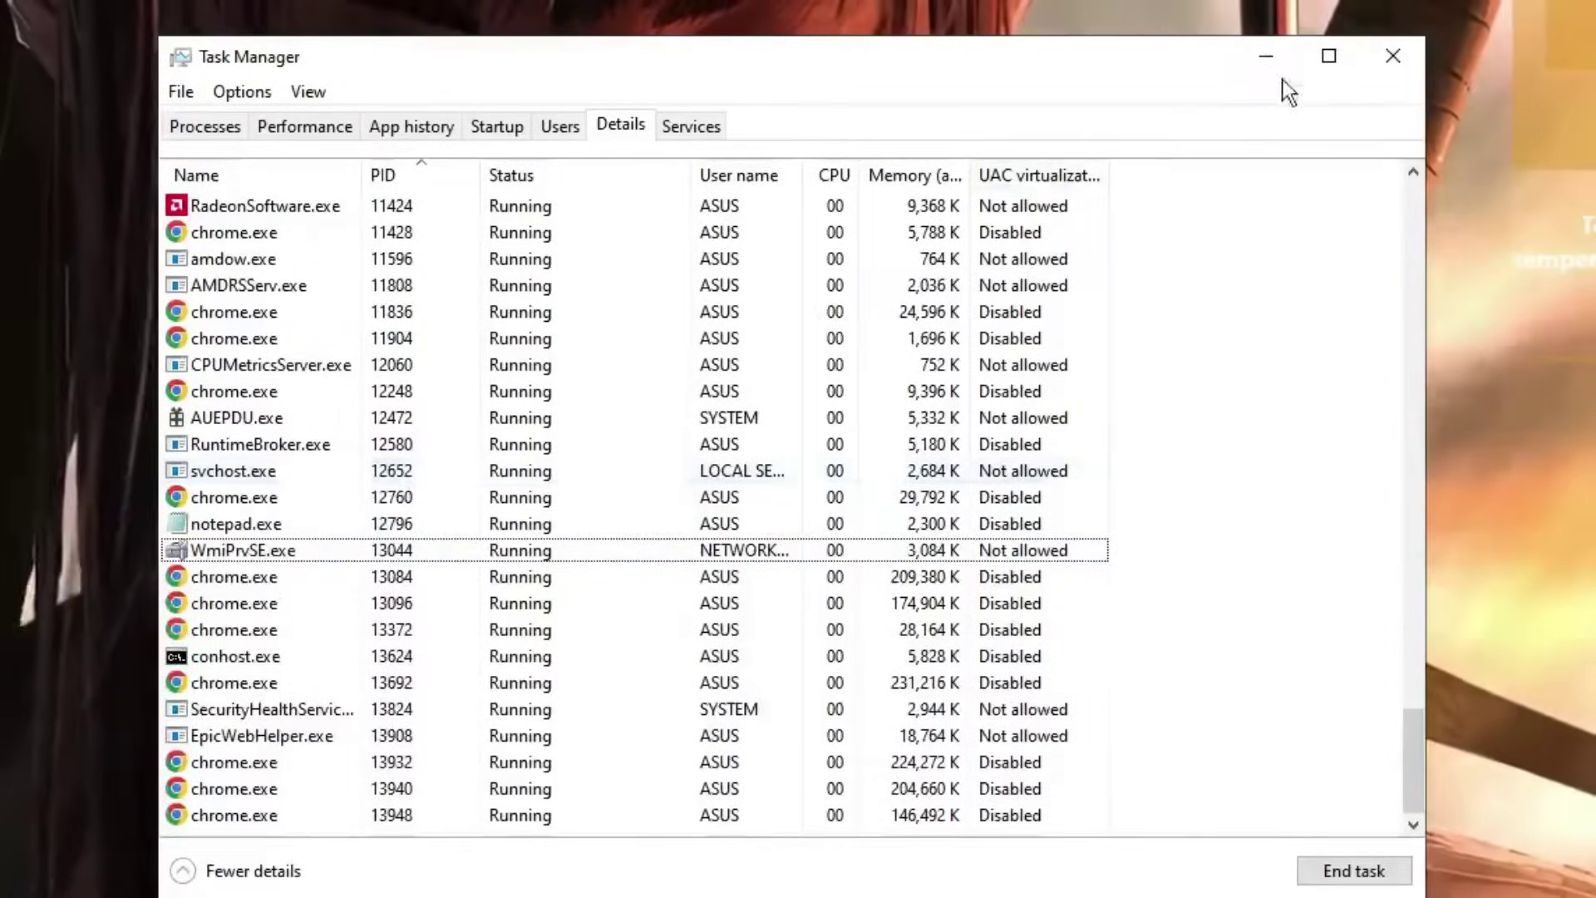
# - Close Task Manager and open the Windows Temp folder through the Run box
pyautogui.click(1392, 56)
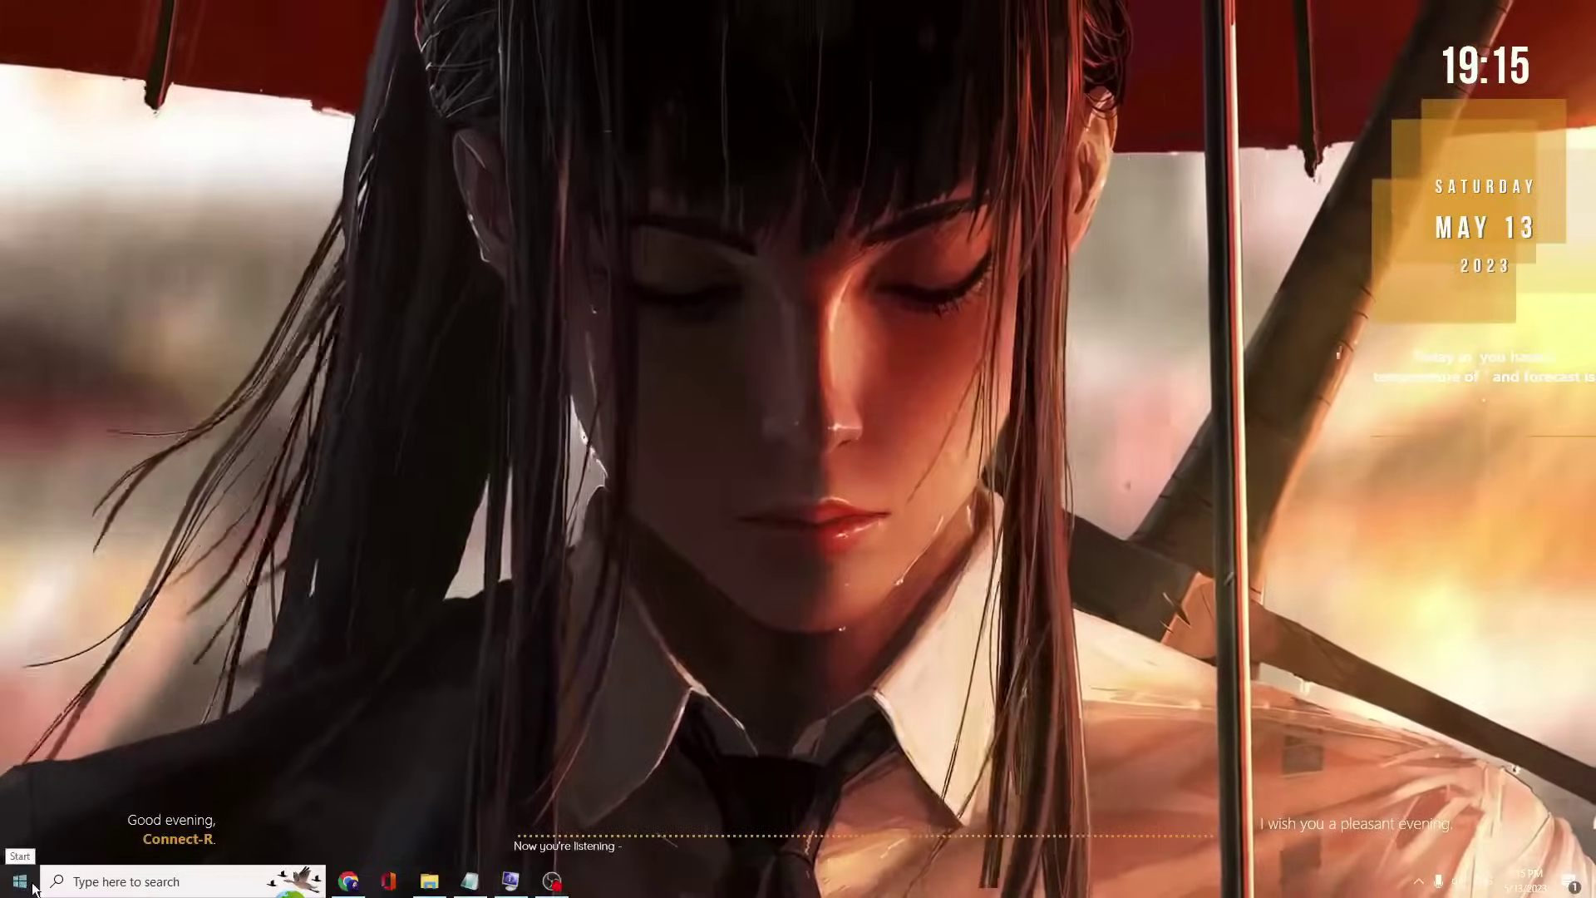
pyautogui.rightClick(22, 882)
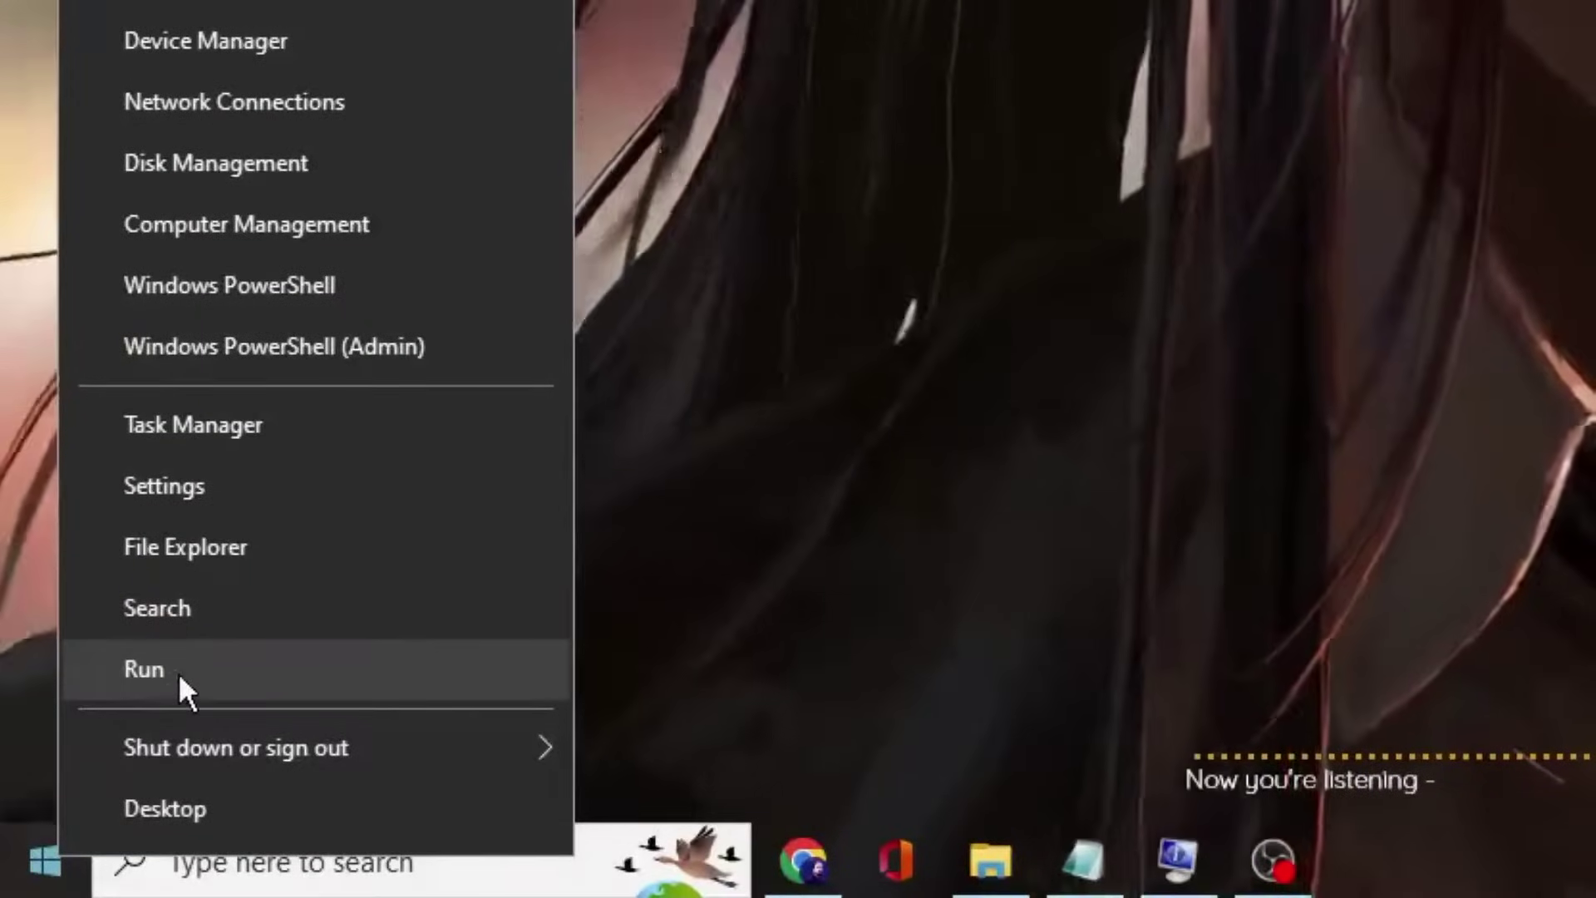
pyautogui.click(72, 814)
pyautogui.write('t')
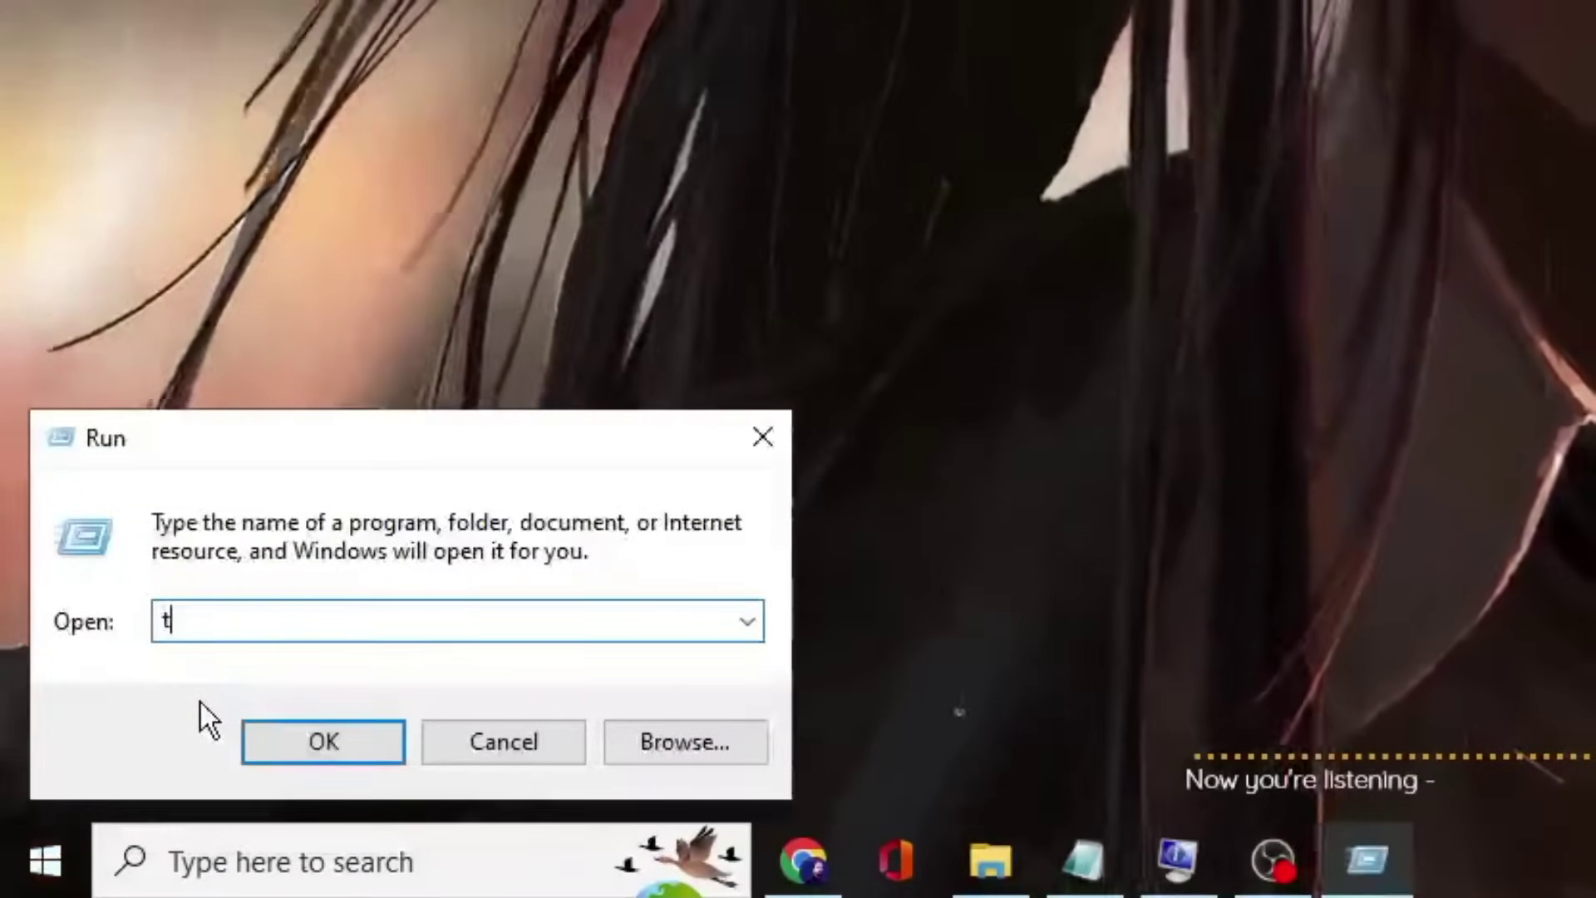
pyautogui.write('emp')
pyautogui.press('Return')
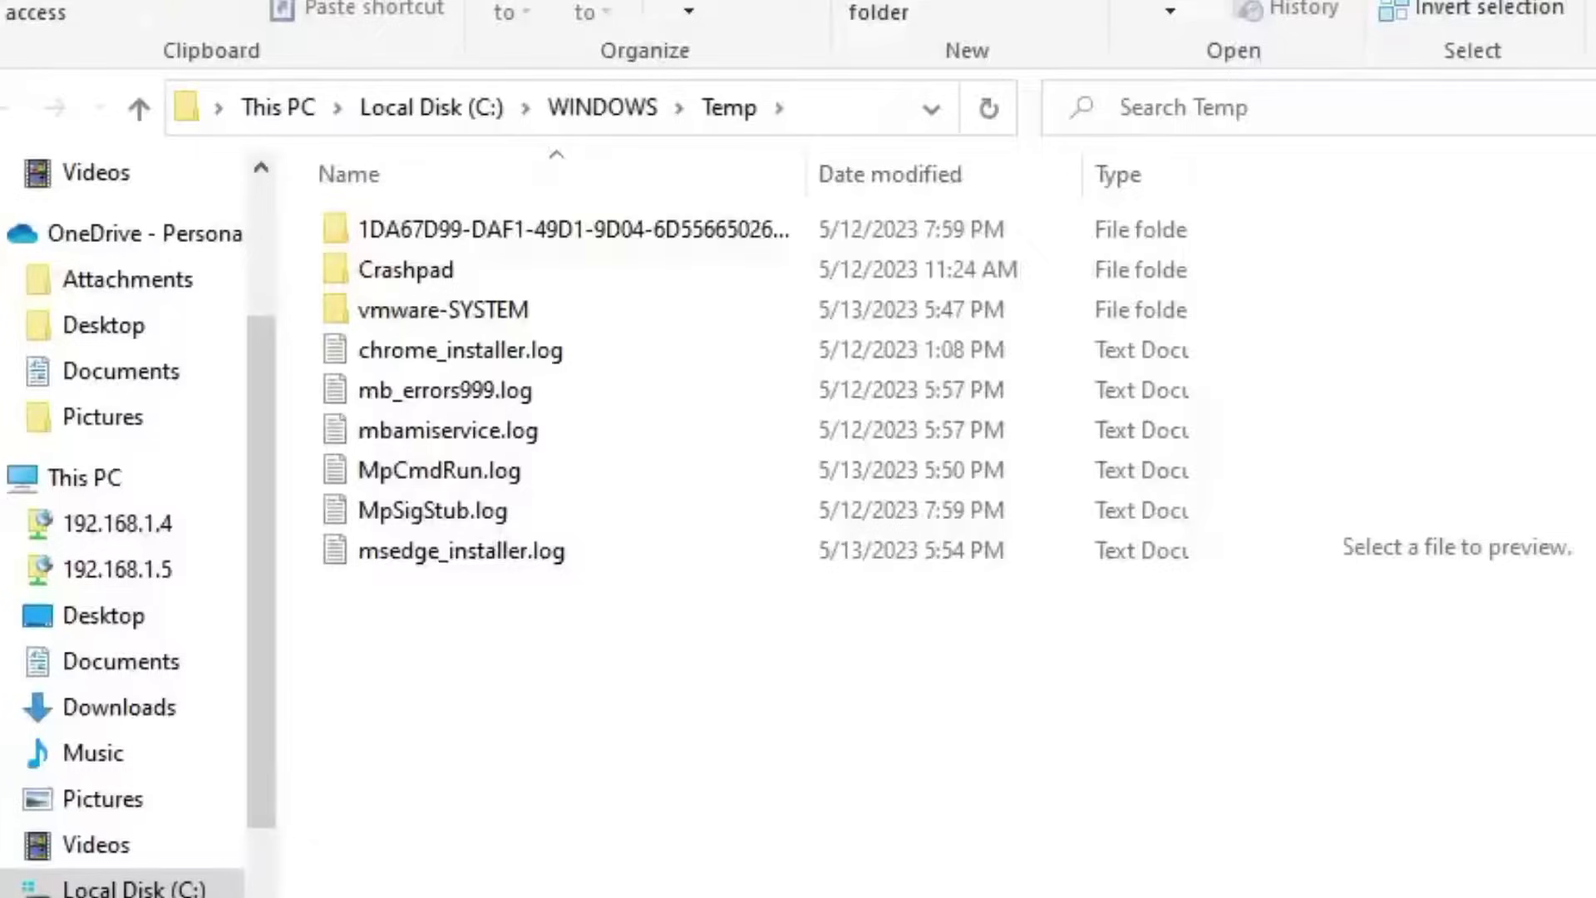
# - Delete everything in Windows Temp, skipping the in-use vmware-SYSTEM folder
pyautogui.hotkey('ctrl', 'a')
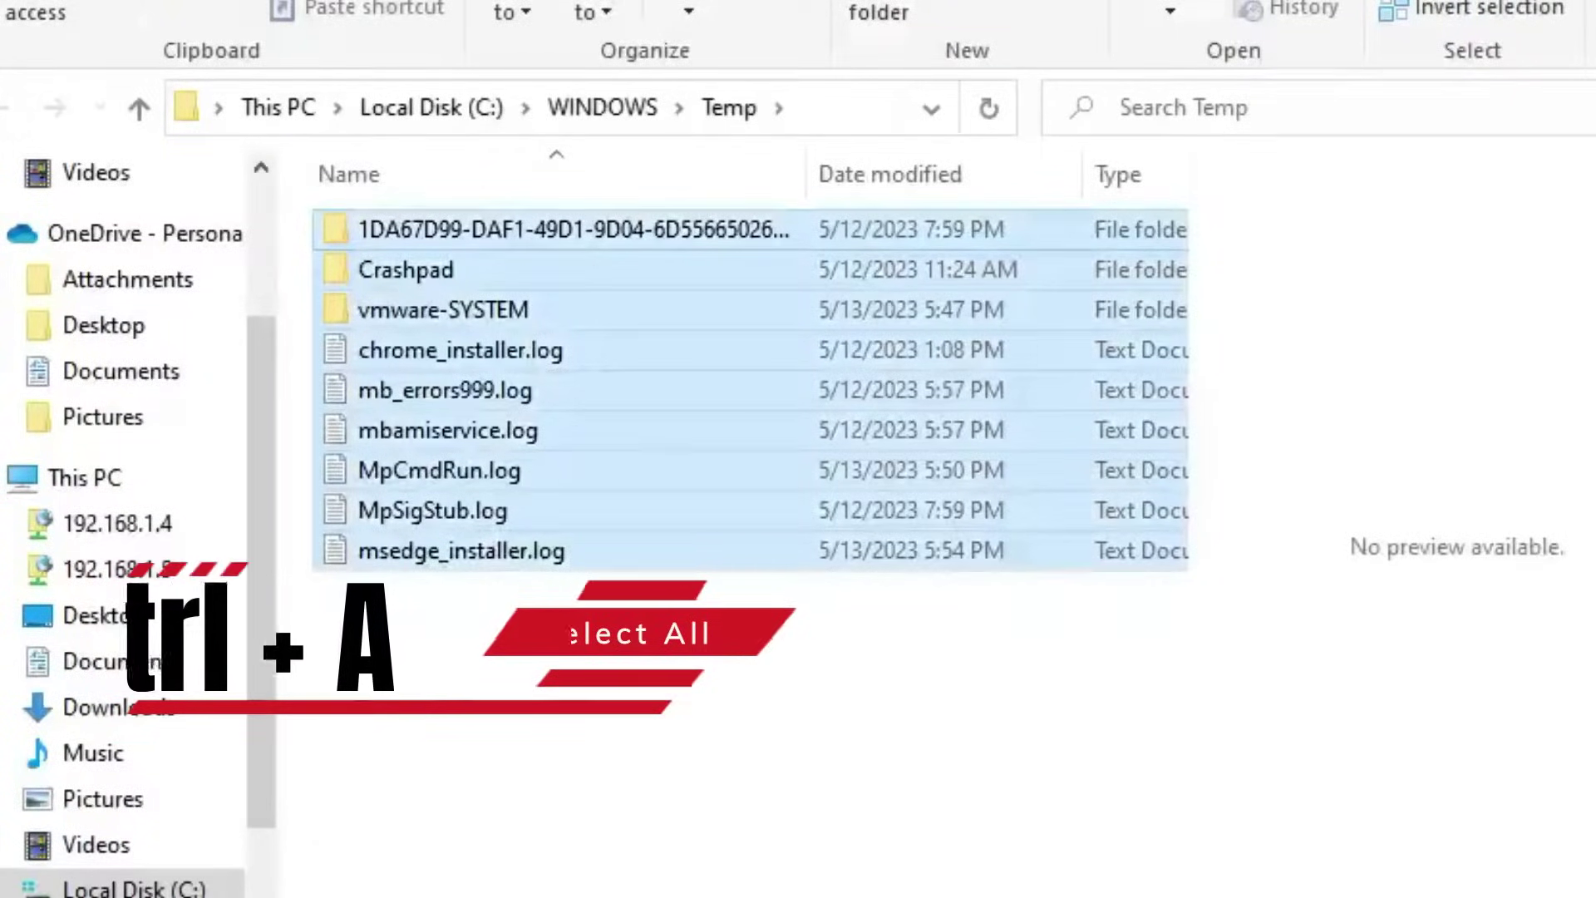
pyautogui.hotkey('shift', 'Delete')
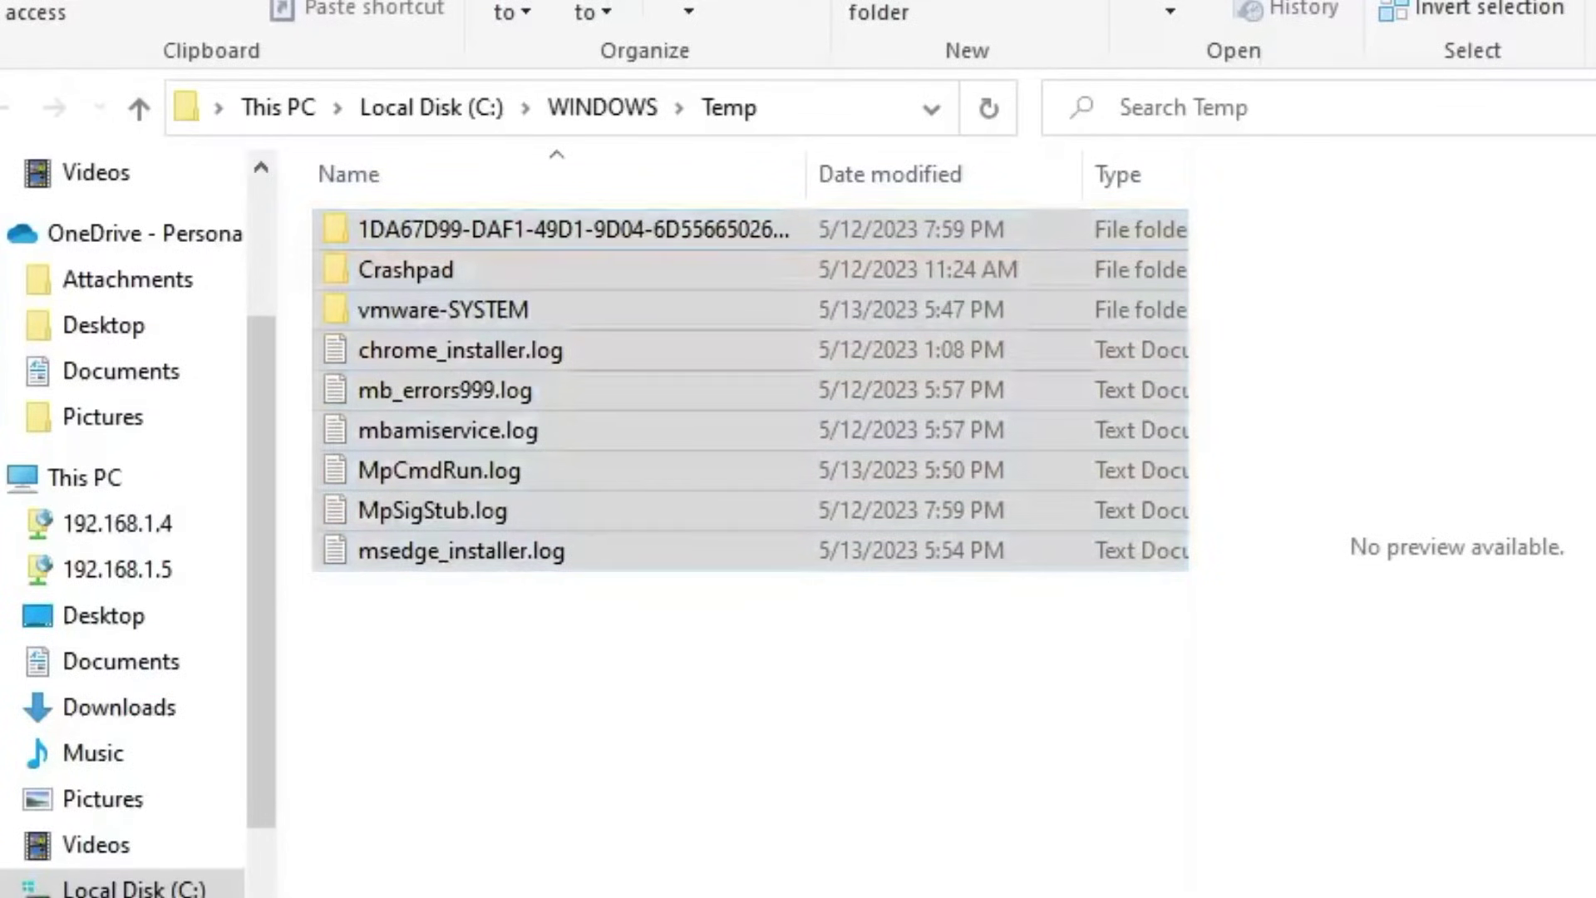
pyautogui.press('Return')
pyautogui.click(832, 352)
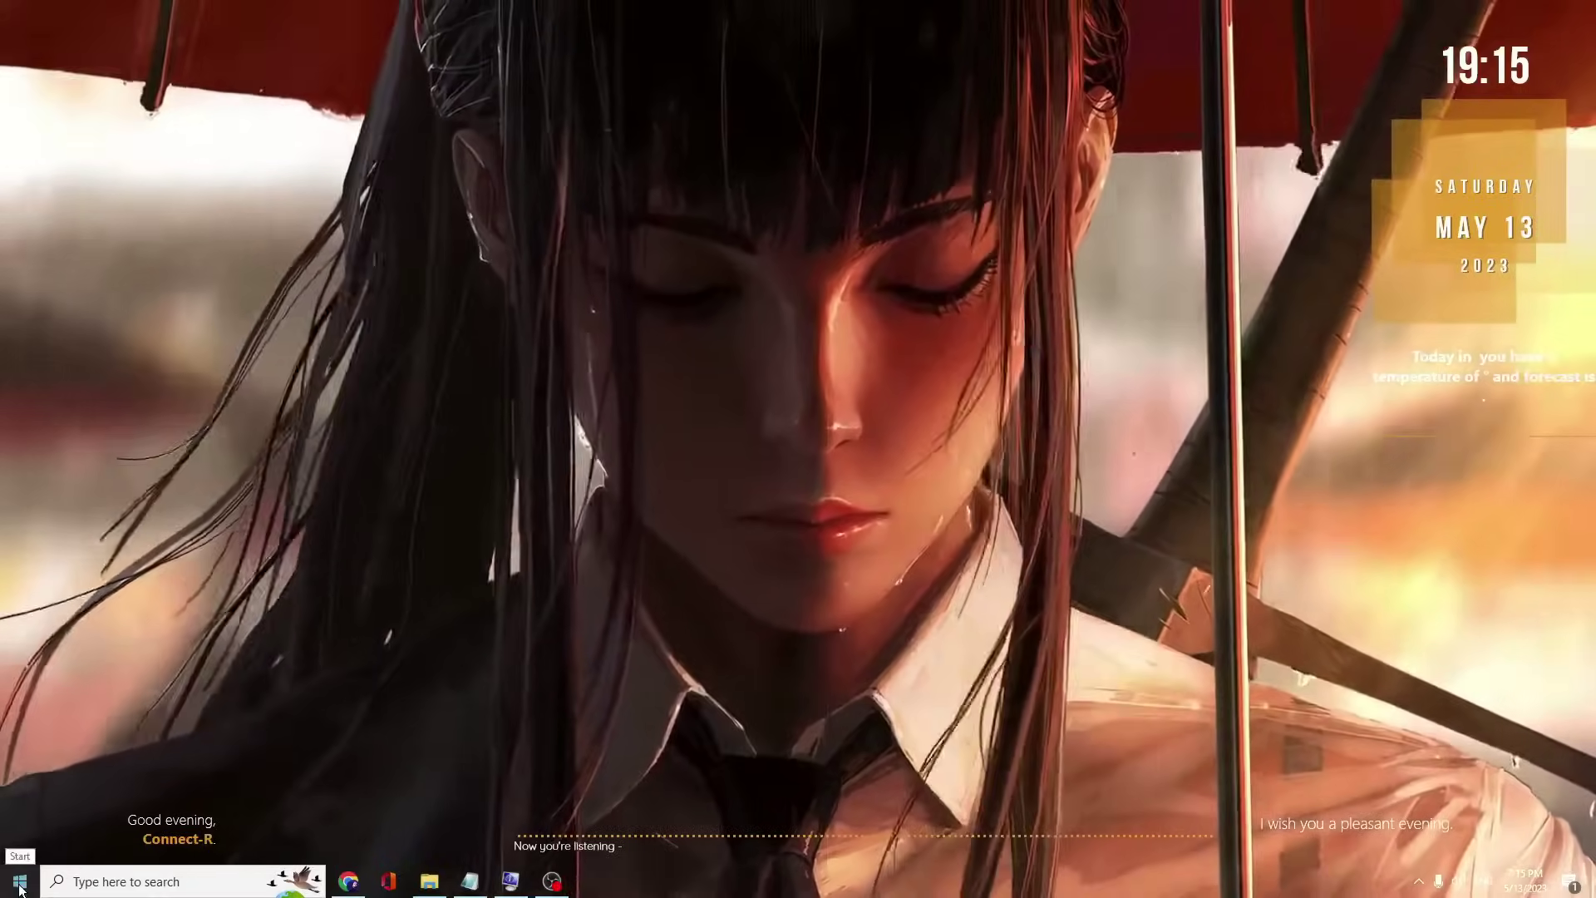
# - Open the user's Temp folder via Run, delete all 13,583 items, and close the window
pyautogui.rightClick(26, 884)
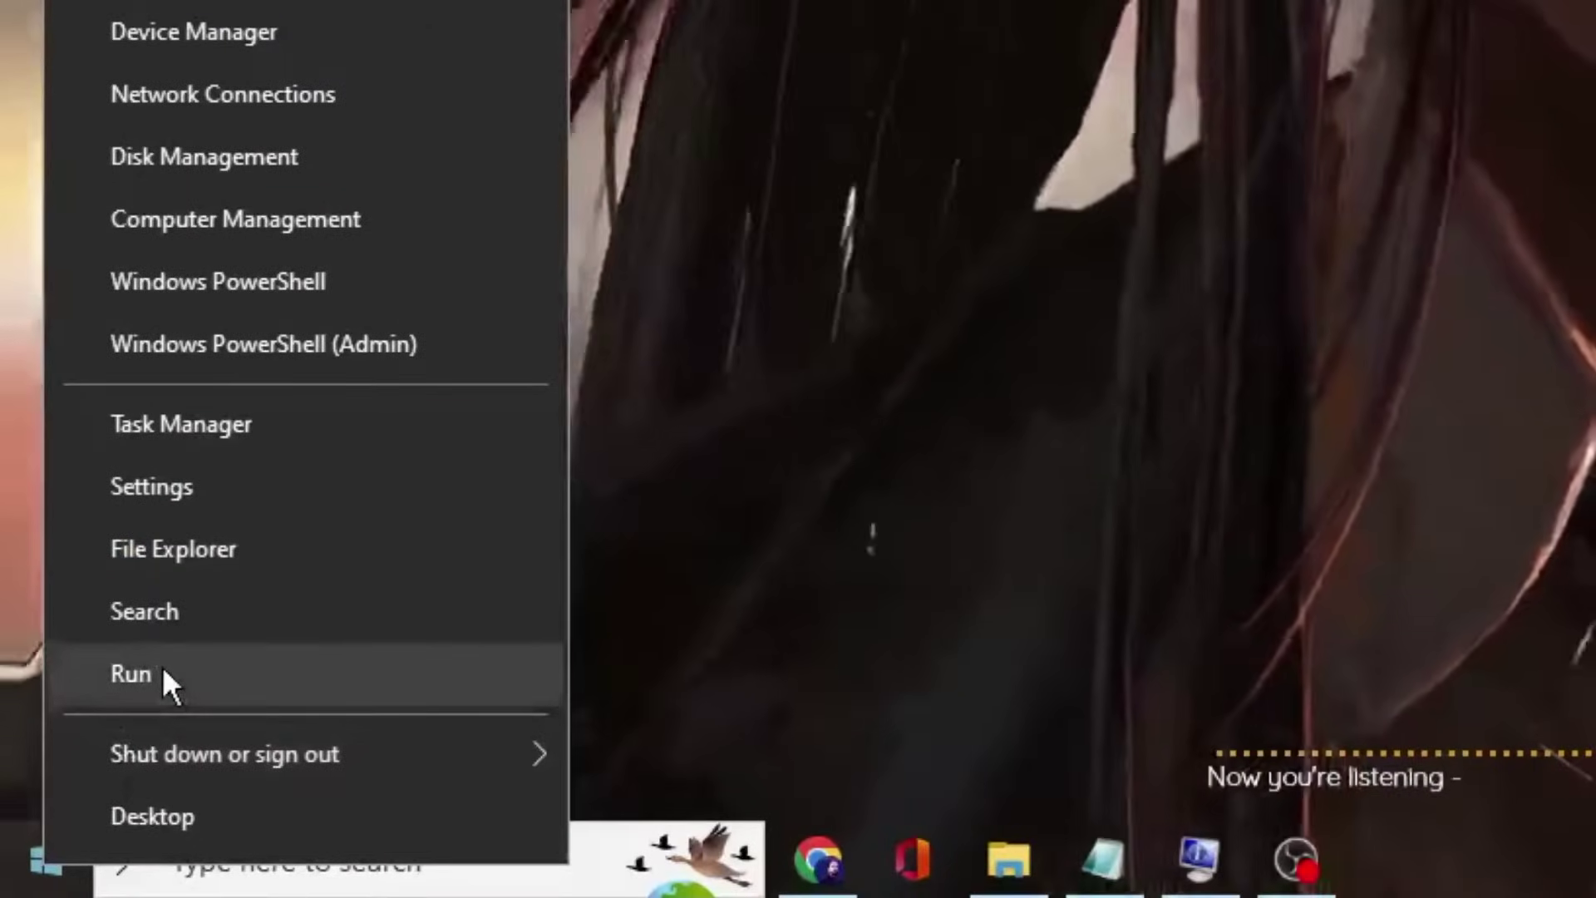
pyautogui.click(163, 666)
pyautogui.write('%t')
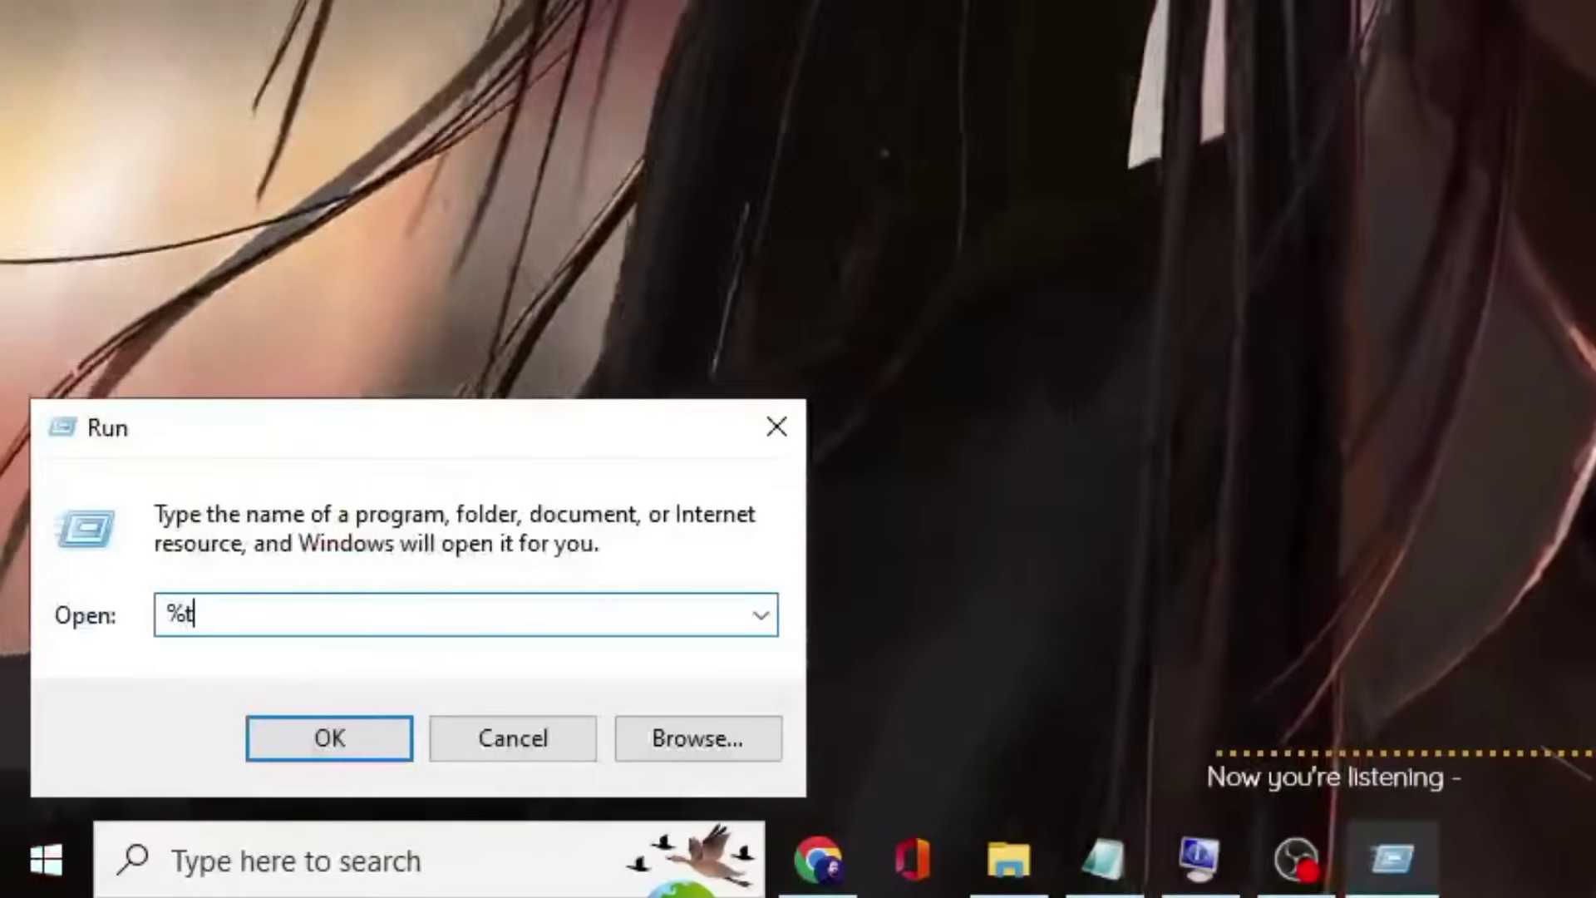
pyautogui.write('emp%')
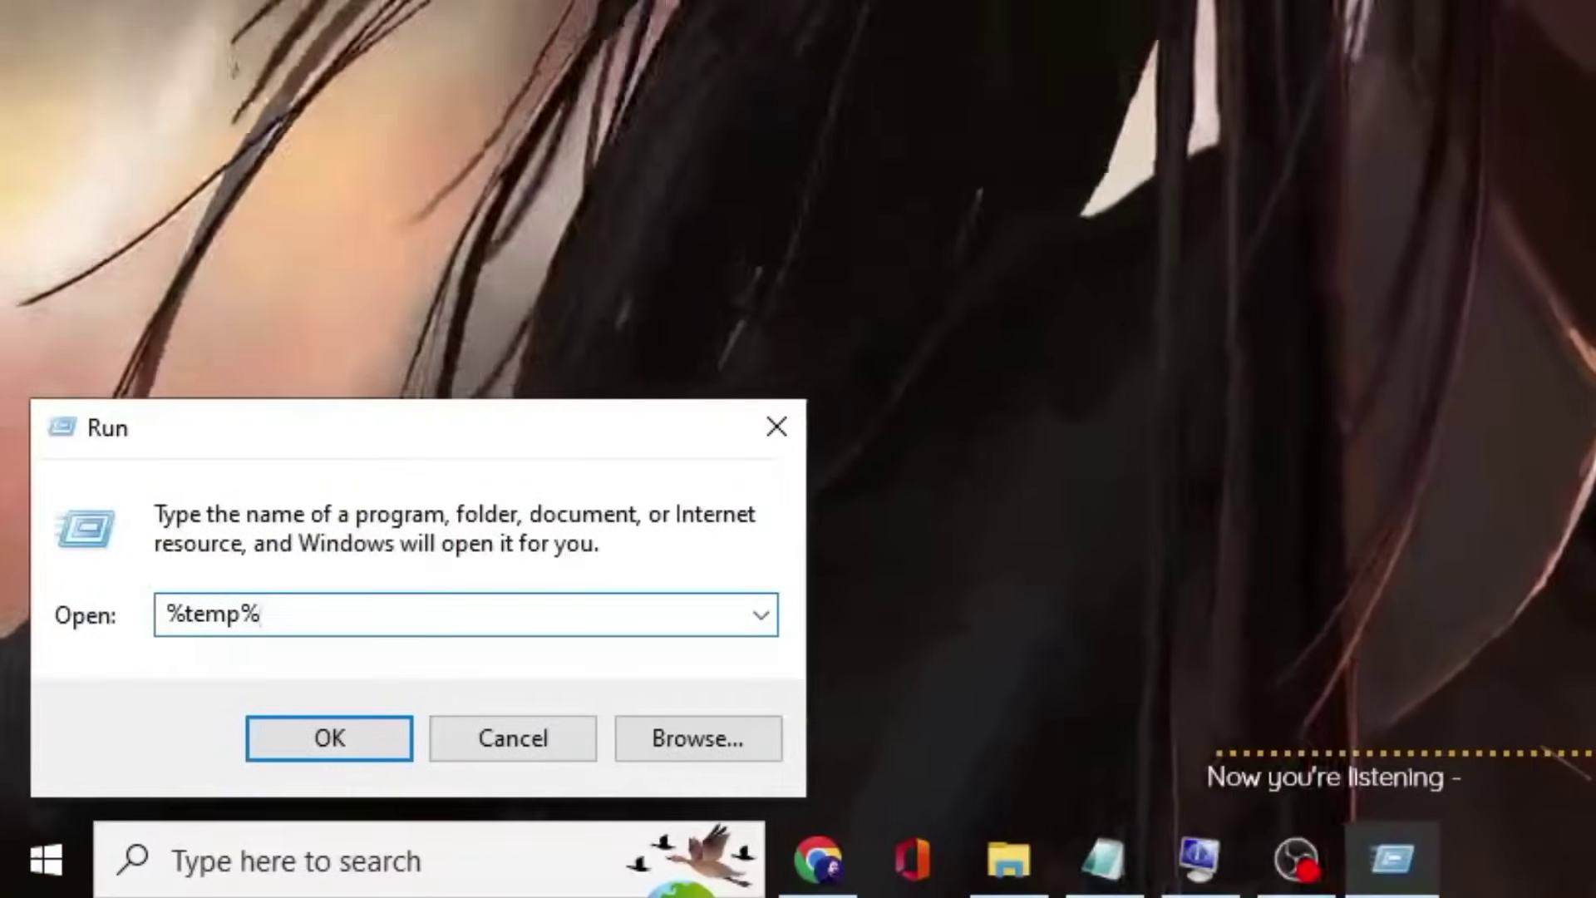
pyautogui.press('Return')
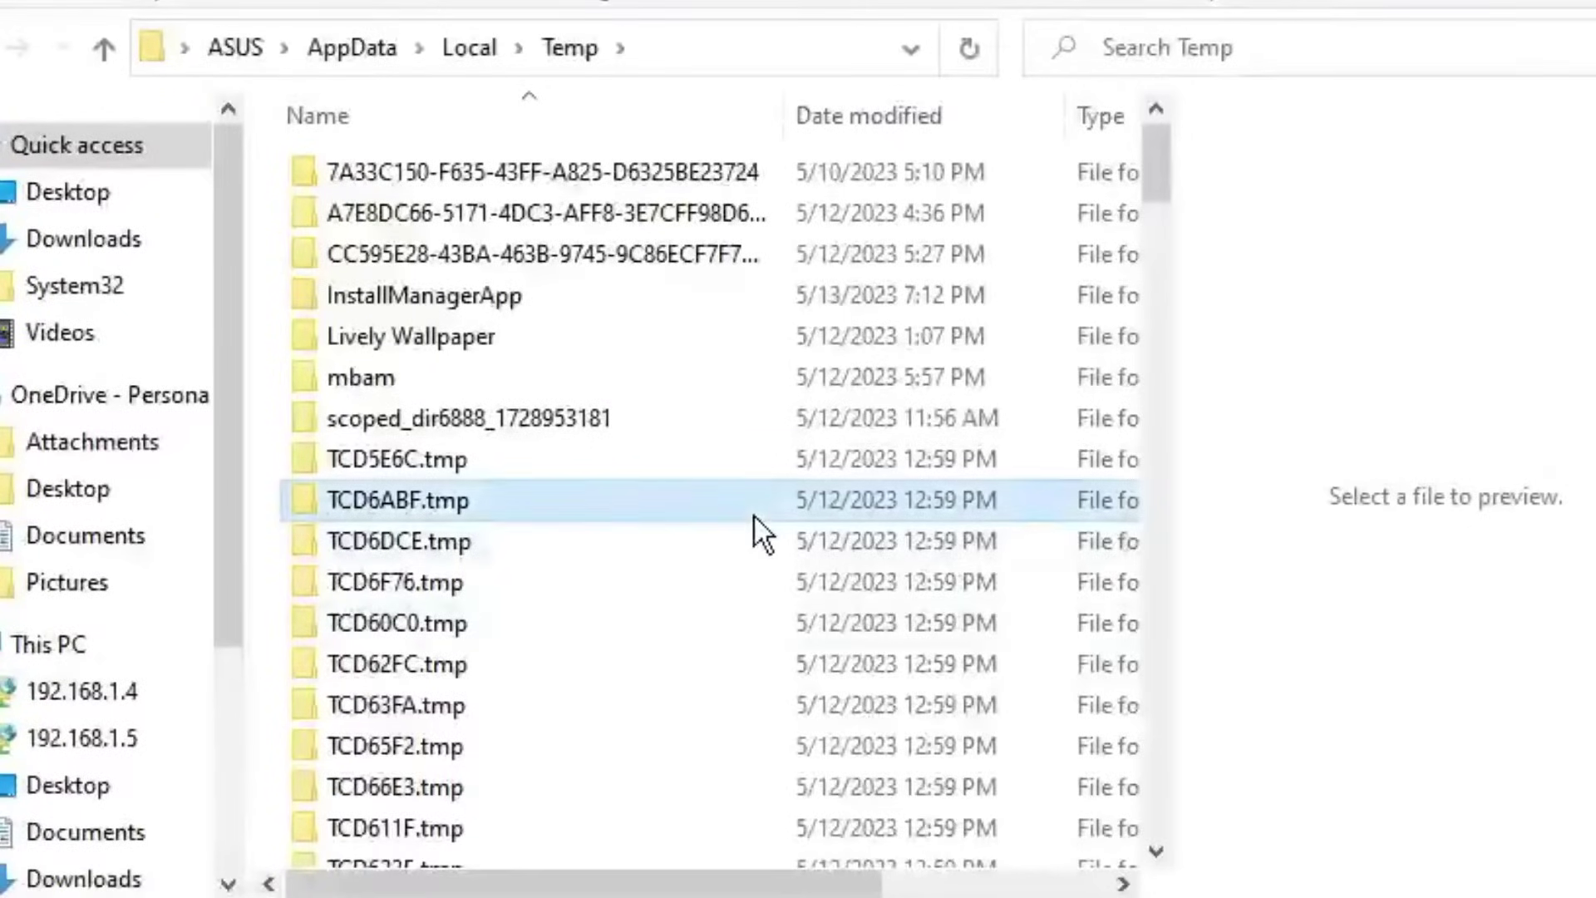
pyautogui.click(754, 515)
pyautogui.hotkey('ctrl', 'a')
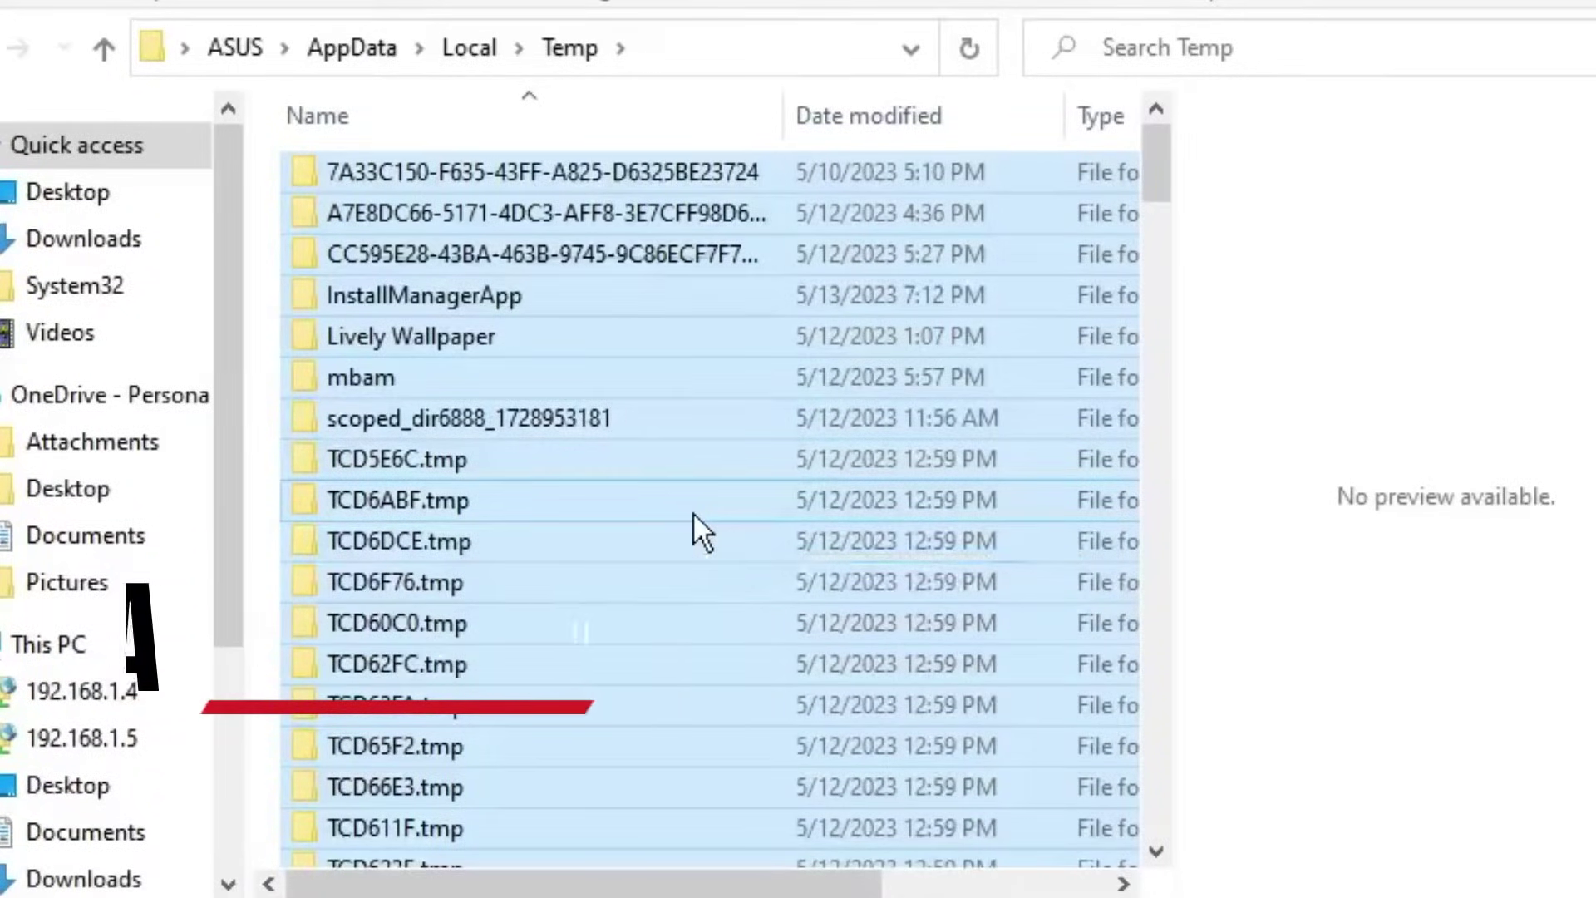
pyautogui.hotkey('shift', 'Delete')
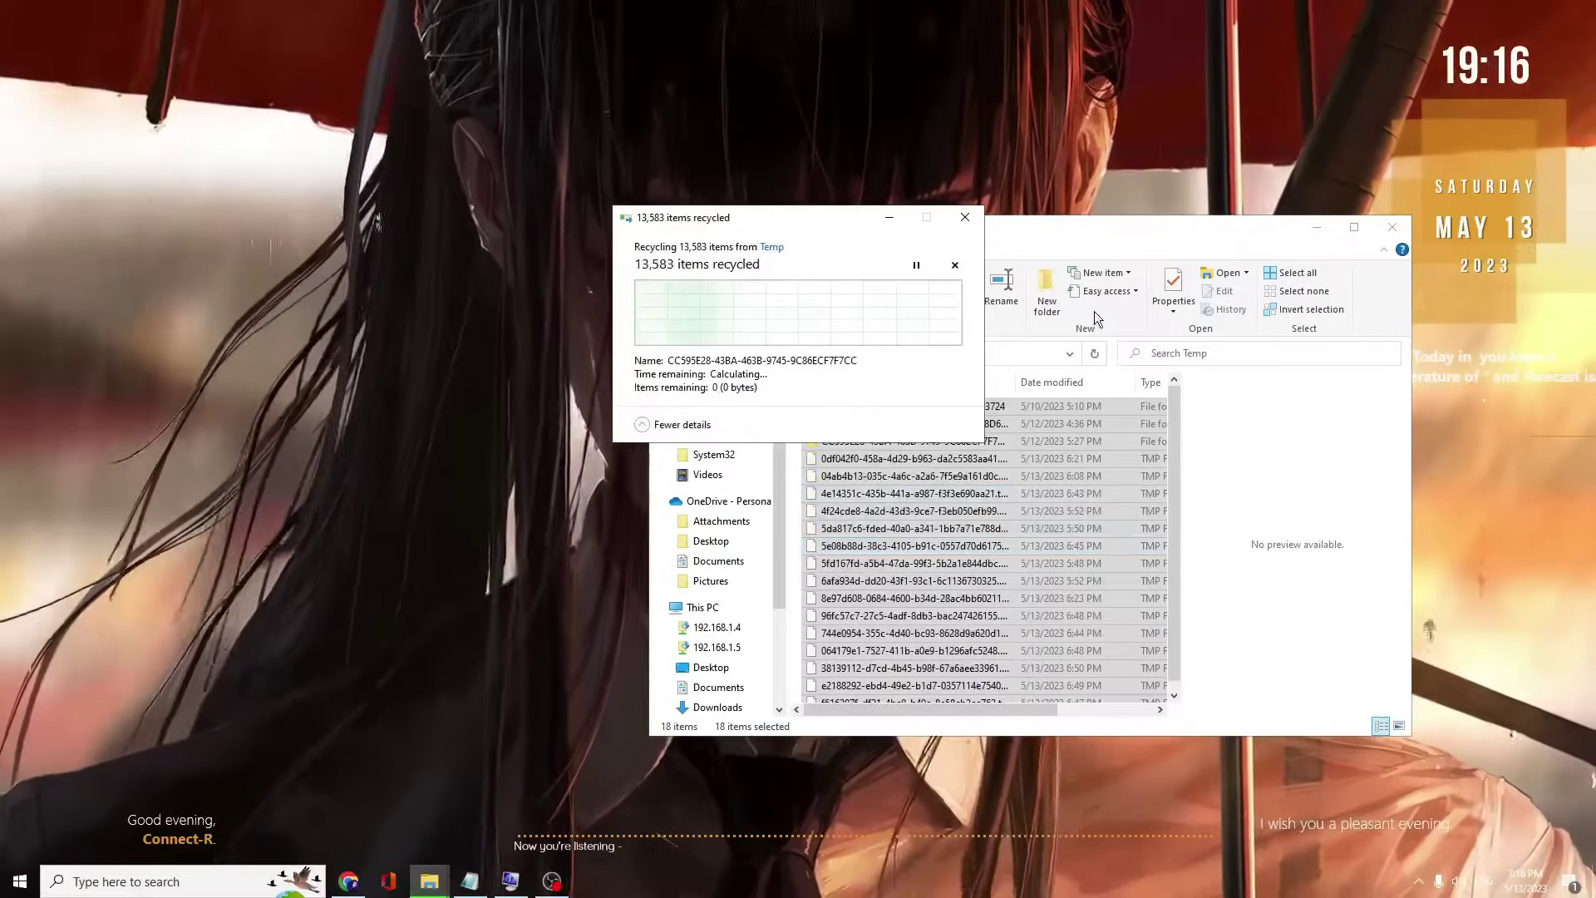
pyautogui.click(1393, 231)
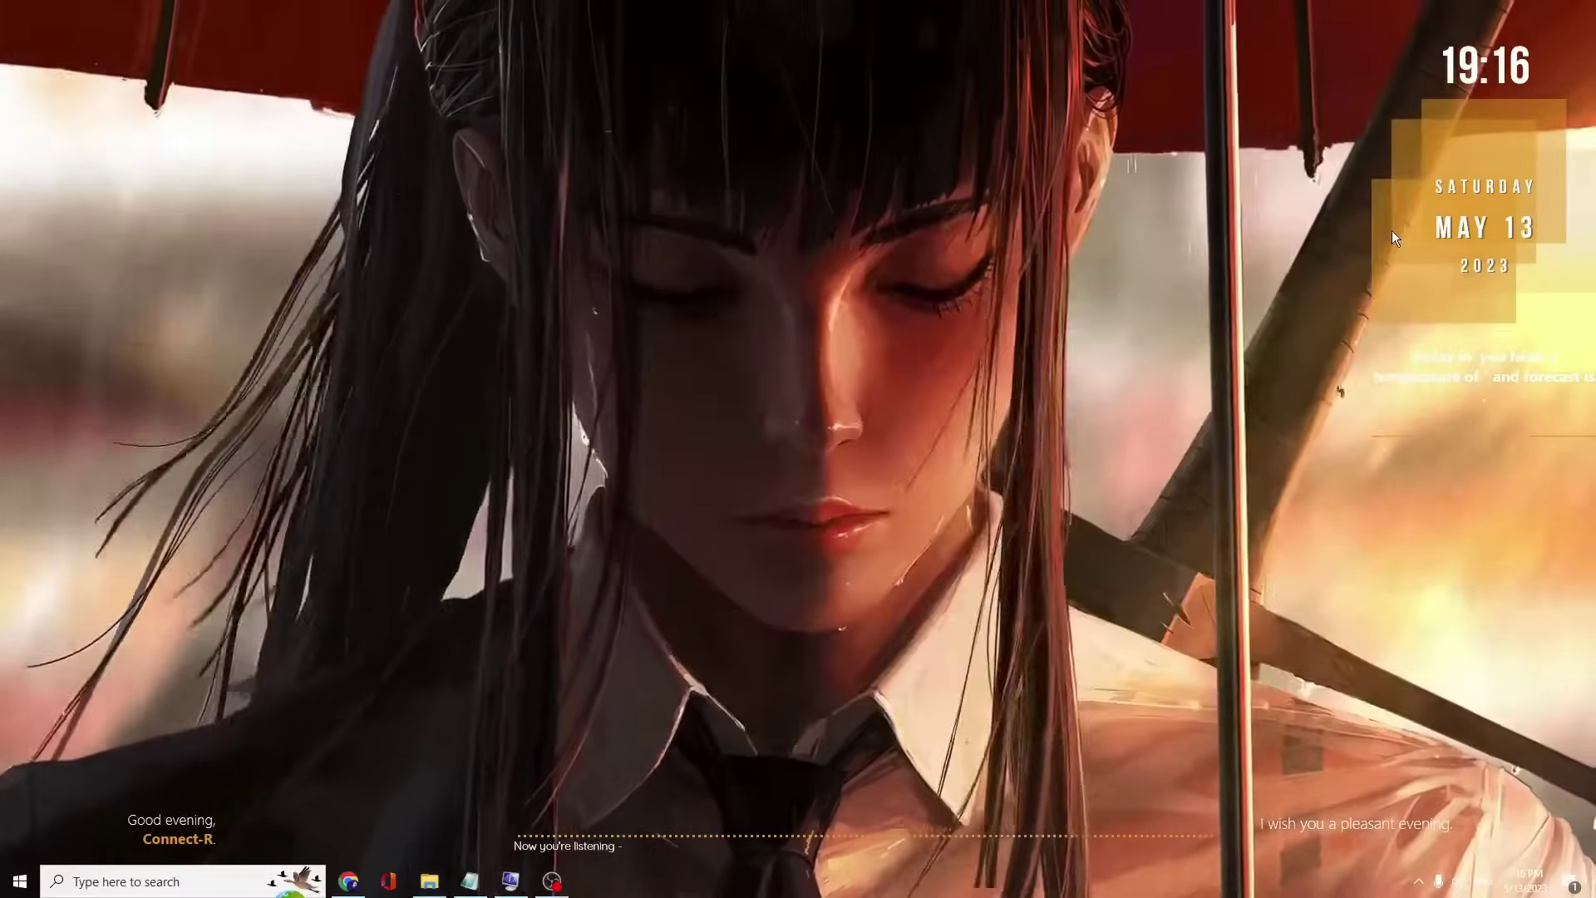
# - Open the Roaming AppData folder with %appdata% in the Run box
pyautogui.rightClick(22, 881)
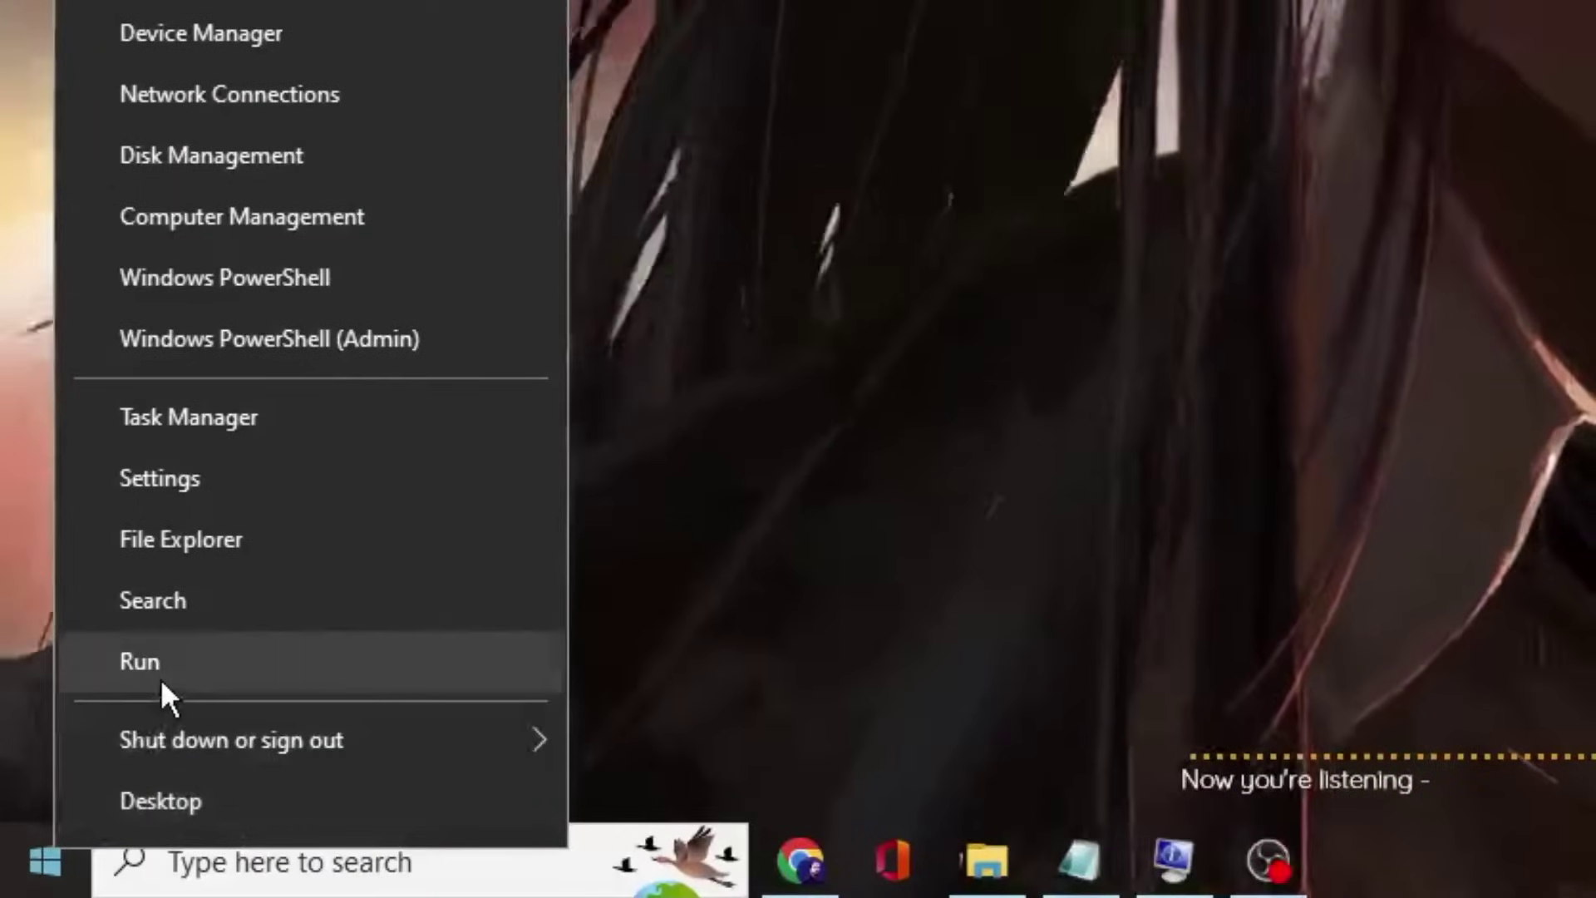
pyautogui.click(161, 678)
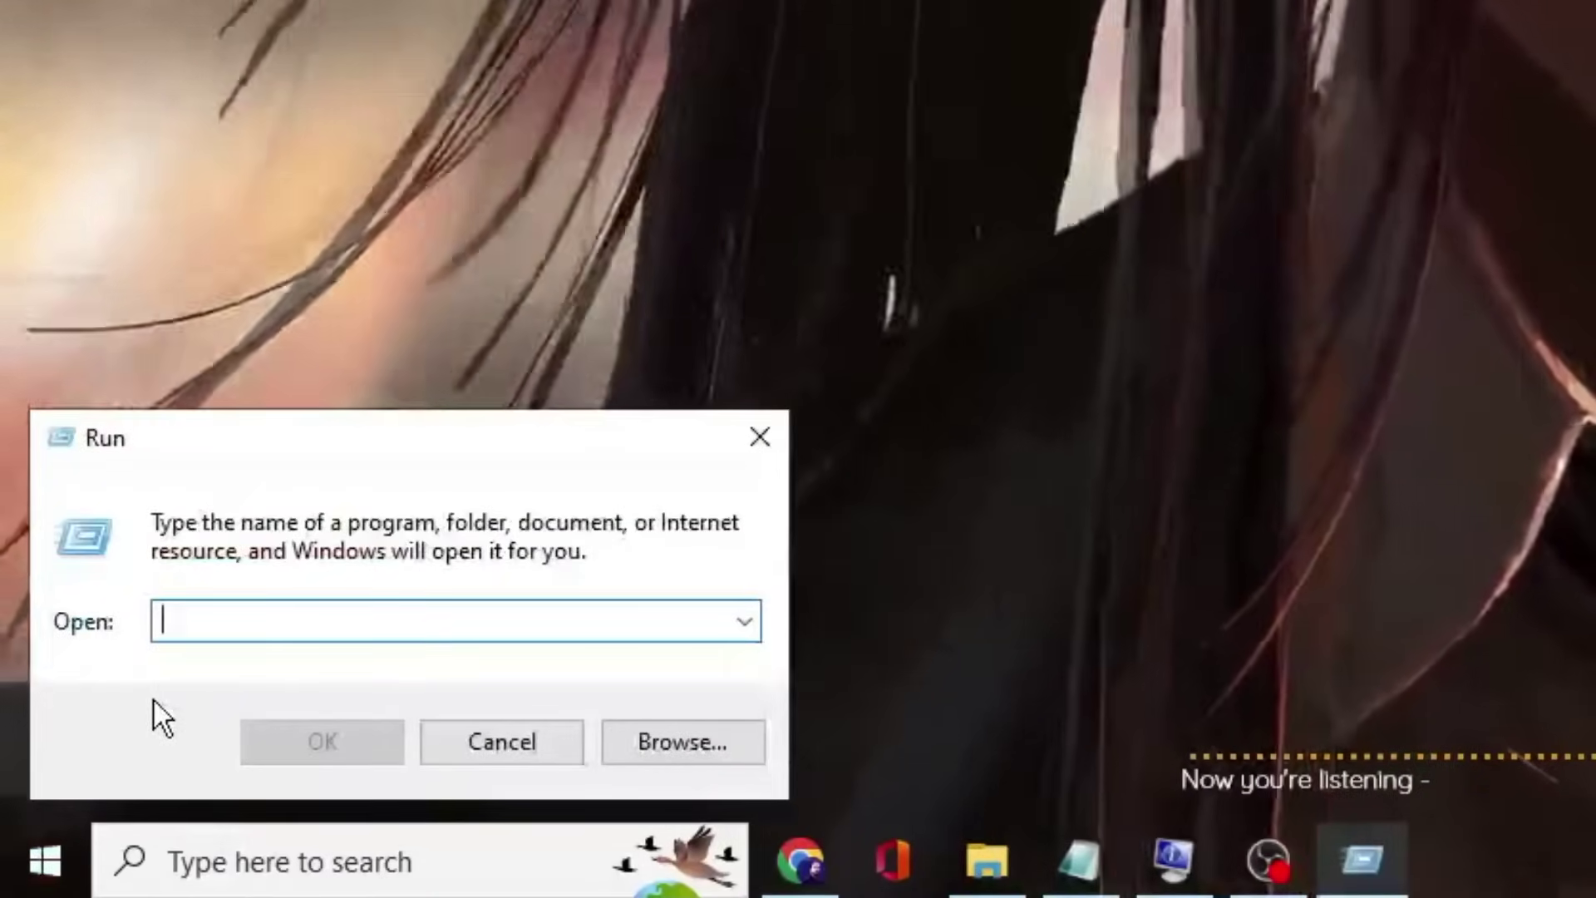
pyautogui.write('%appdata')
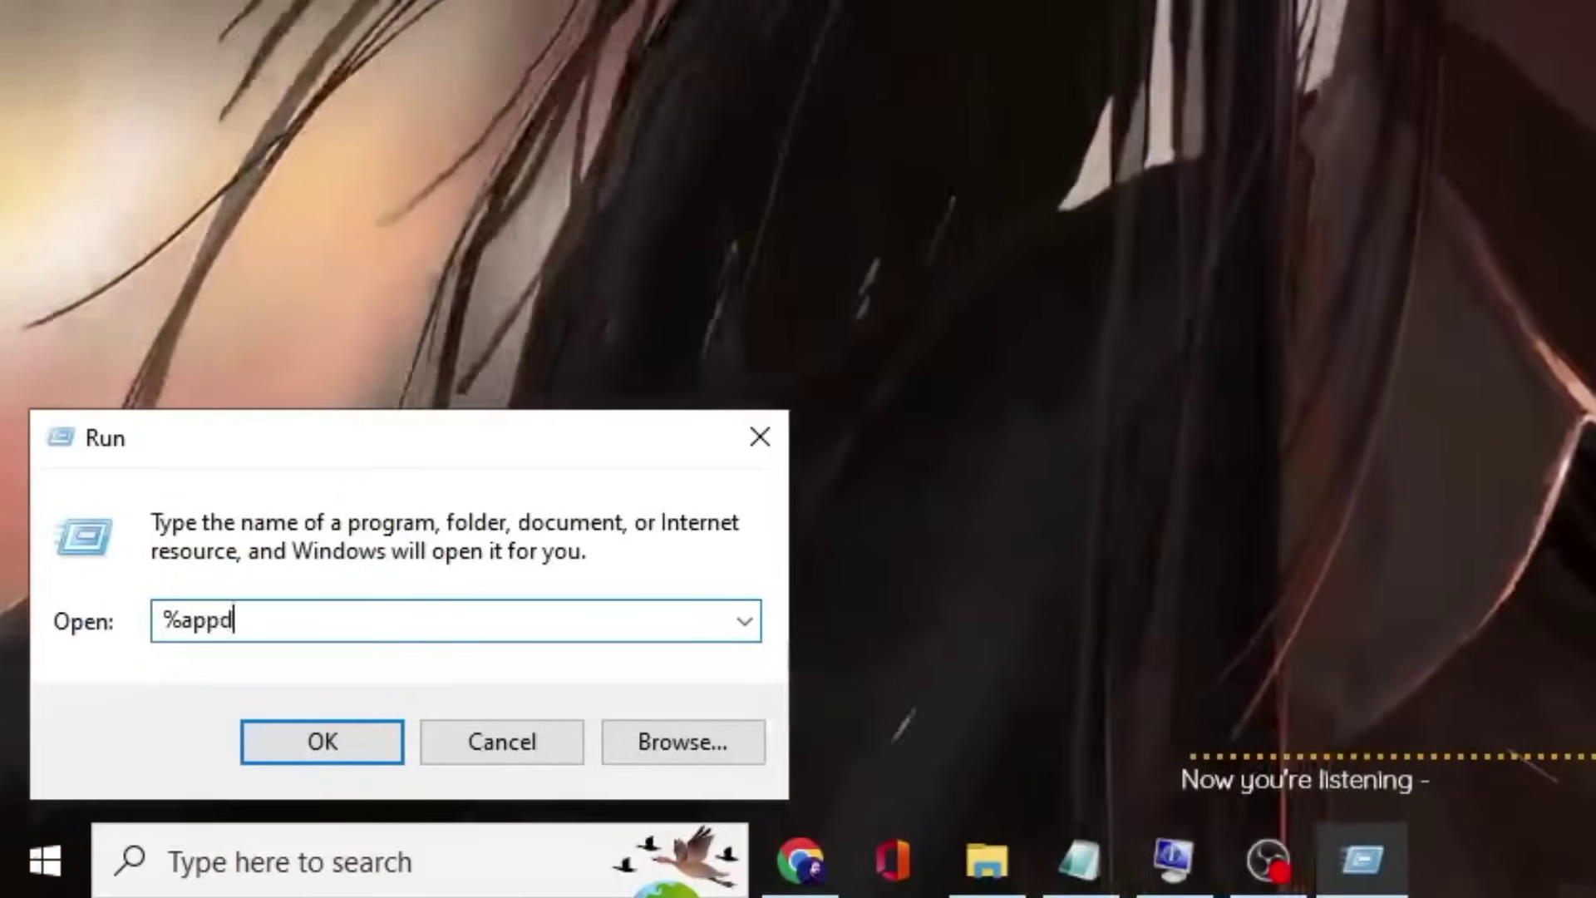
pyautogui.write('%')
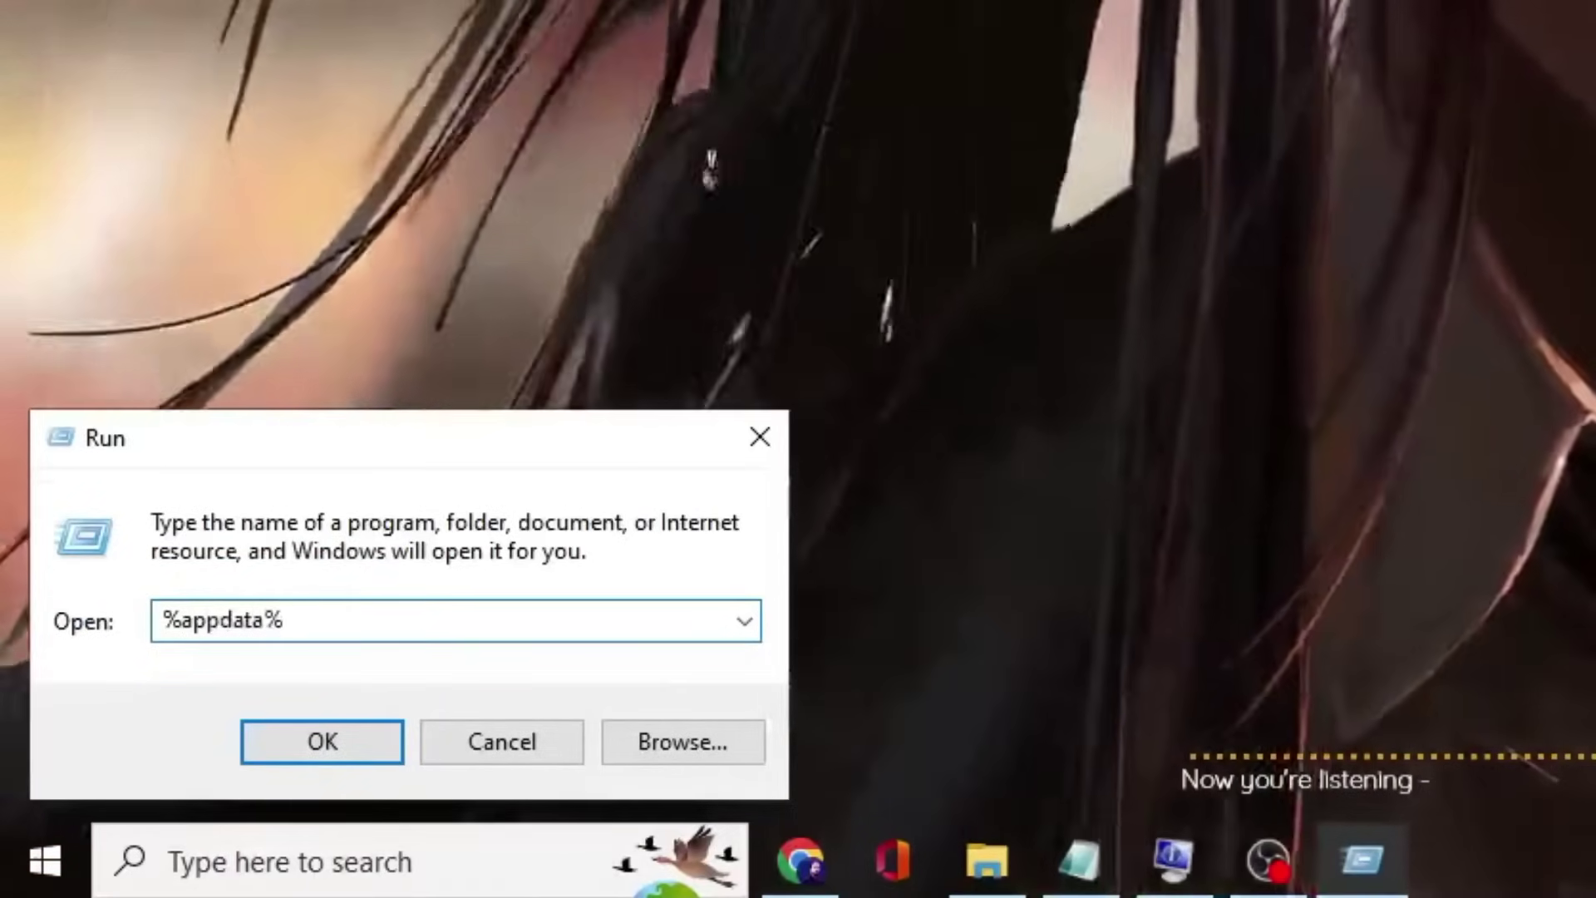
pyautogui.click(340, 736)
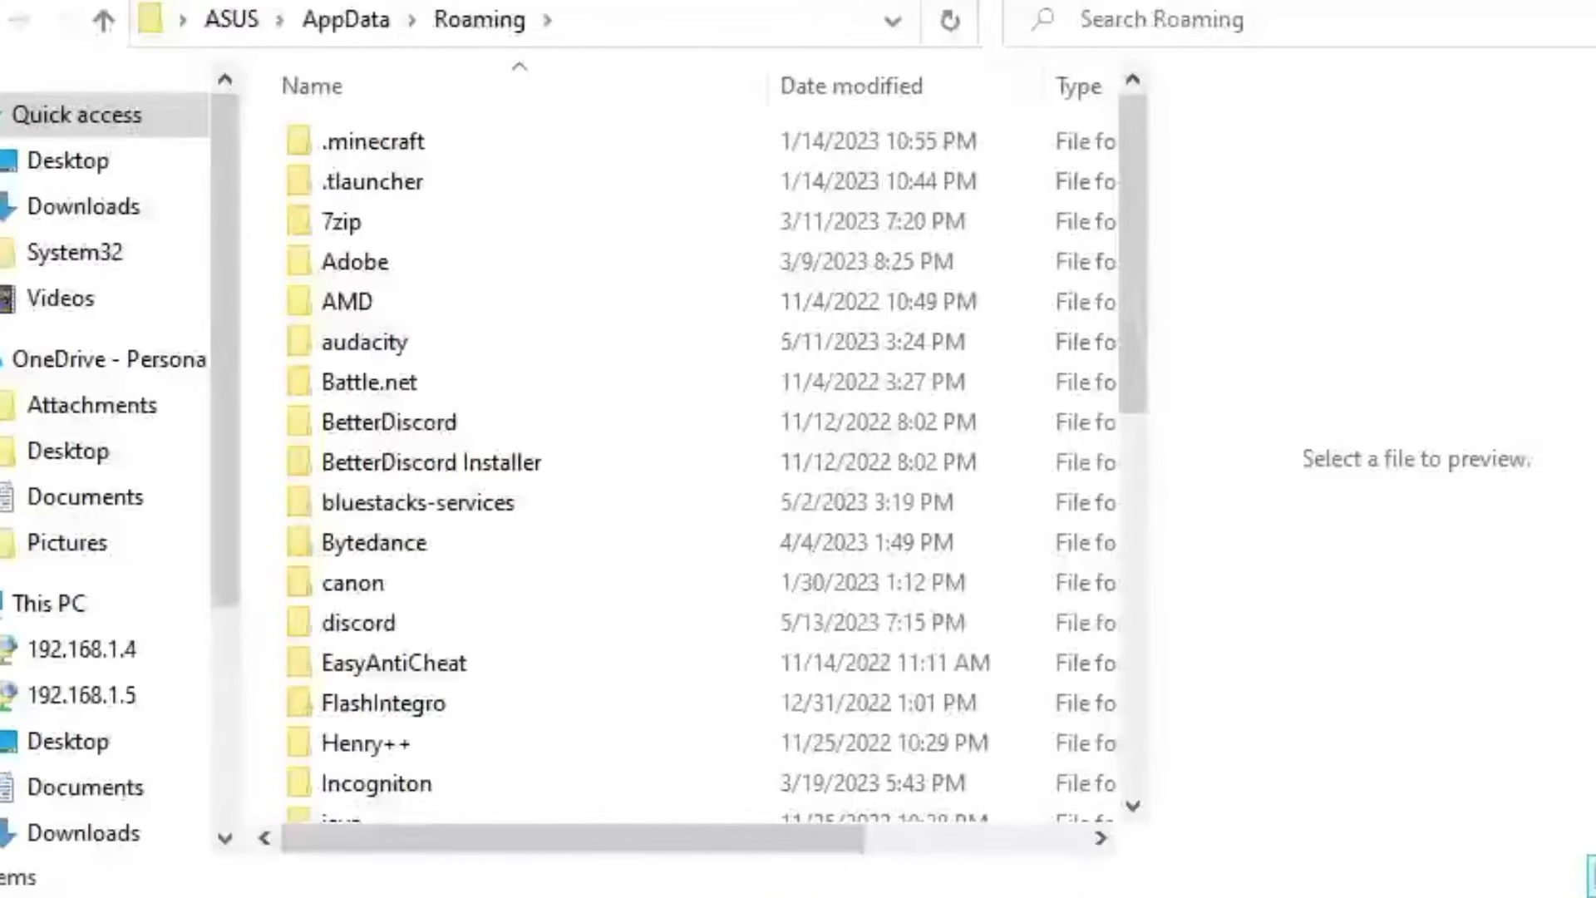
# - Delete the discord folder from Roaming and close the Explorer window
pyautogui.click(377, 342)
pyautogui.click(383, 462)
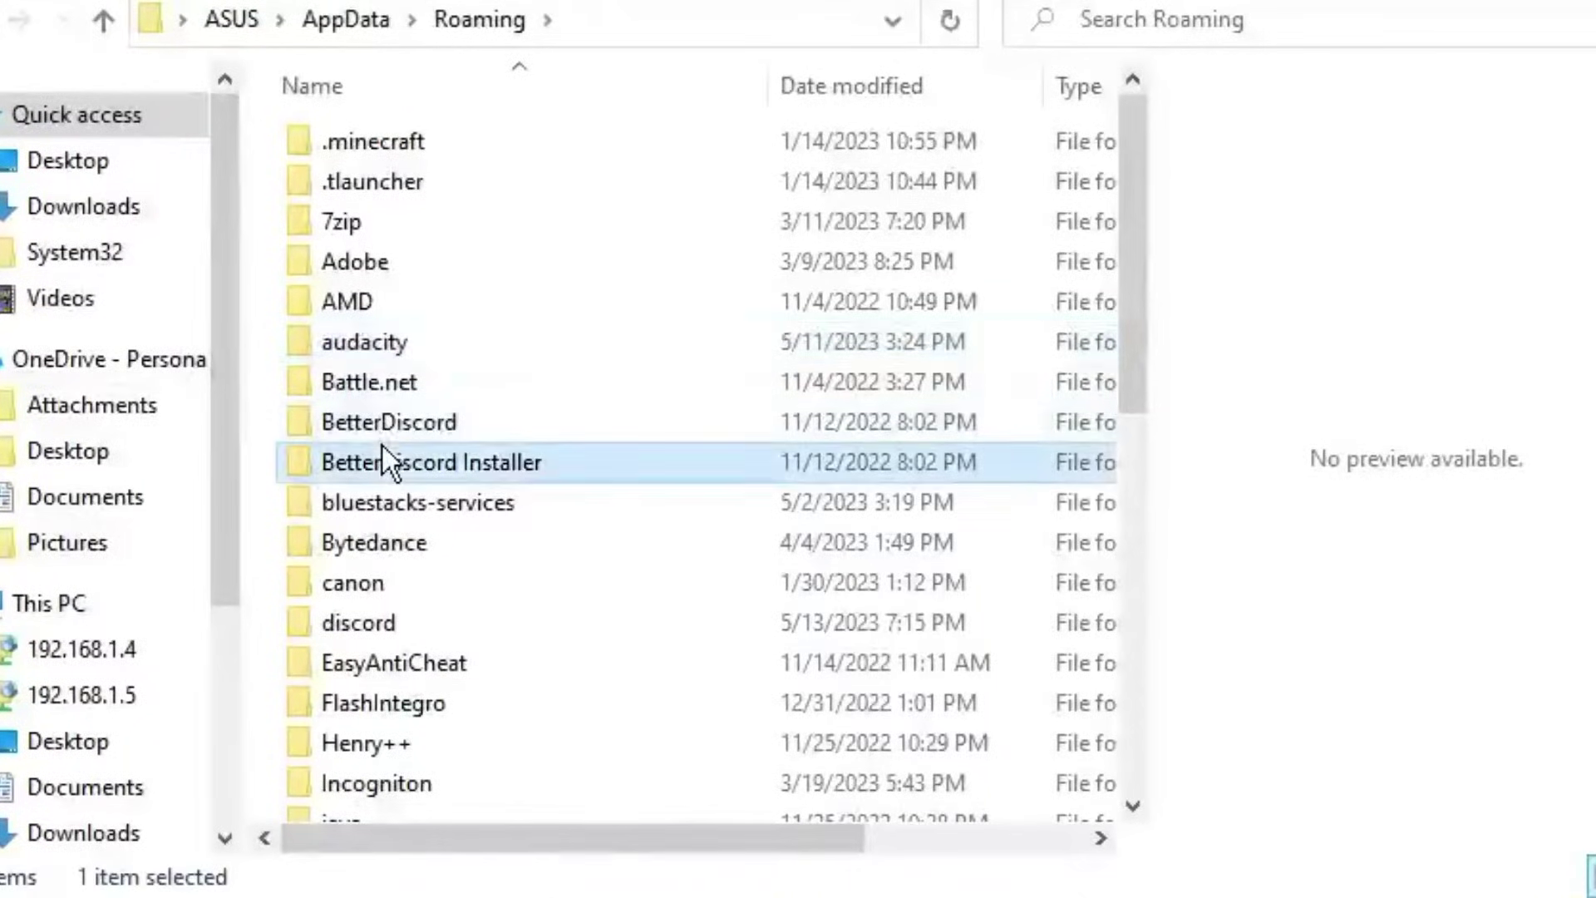
pyautogui.press('d')
pyautogui.scroll(-2, 401, 406)
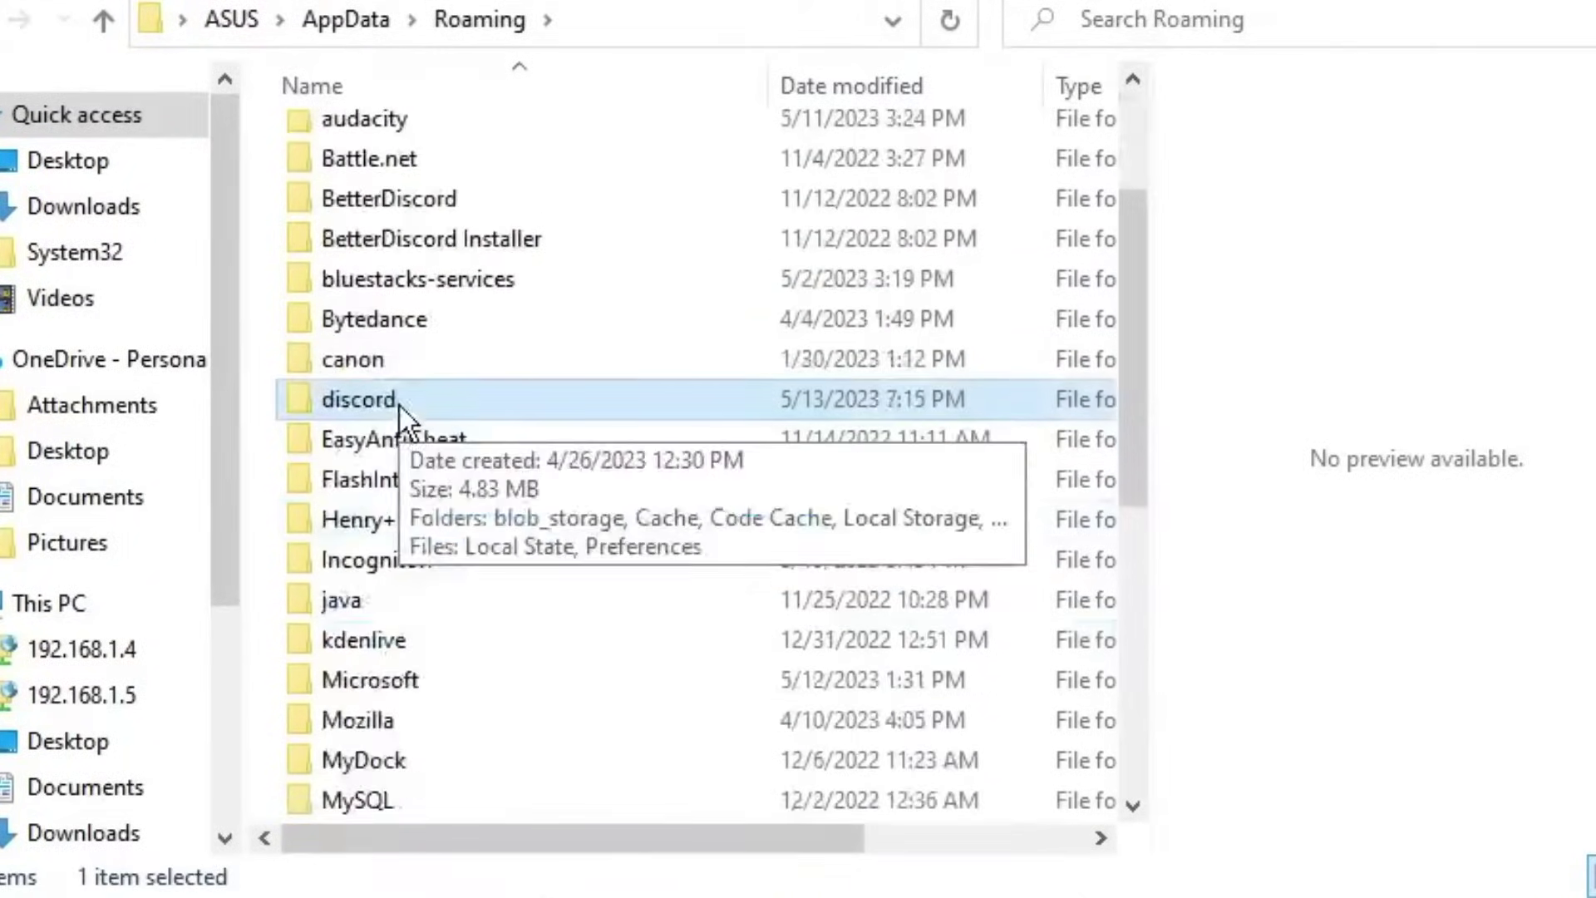
pyautogui.rightClick(359, 401)
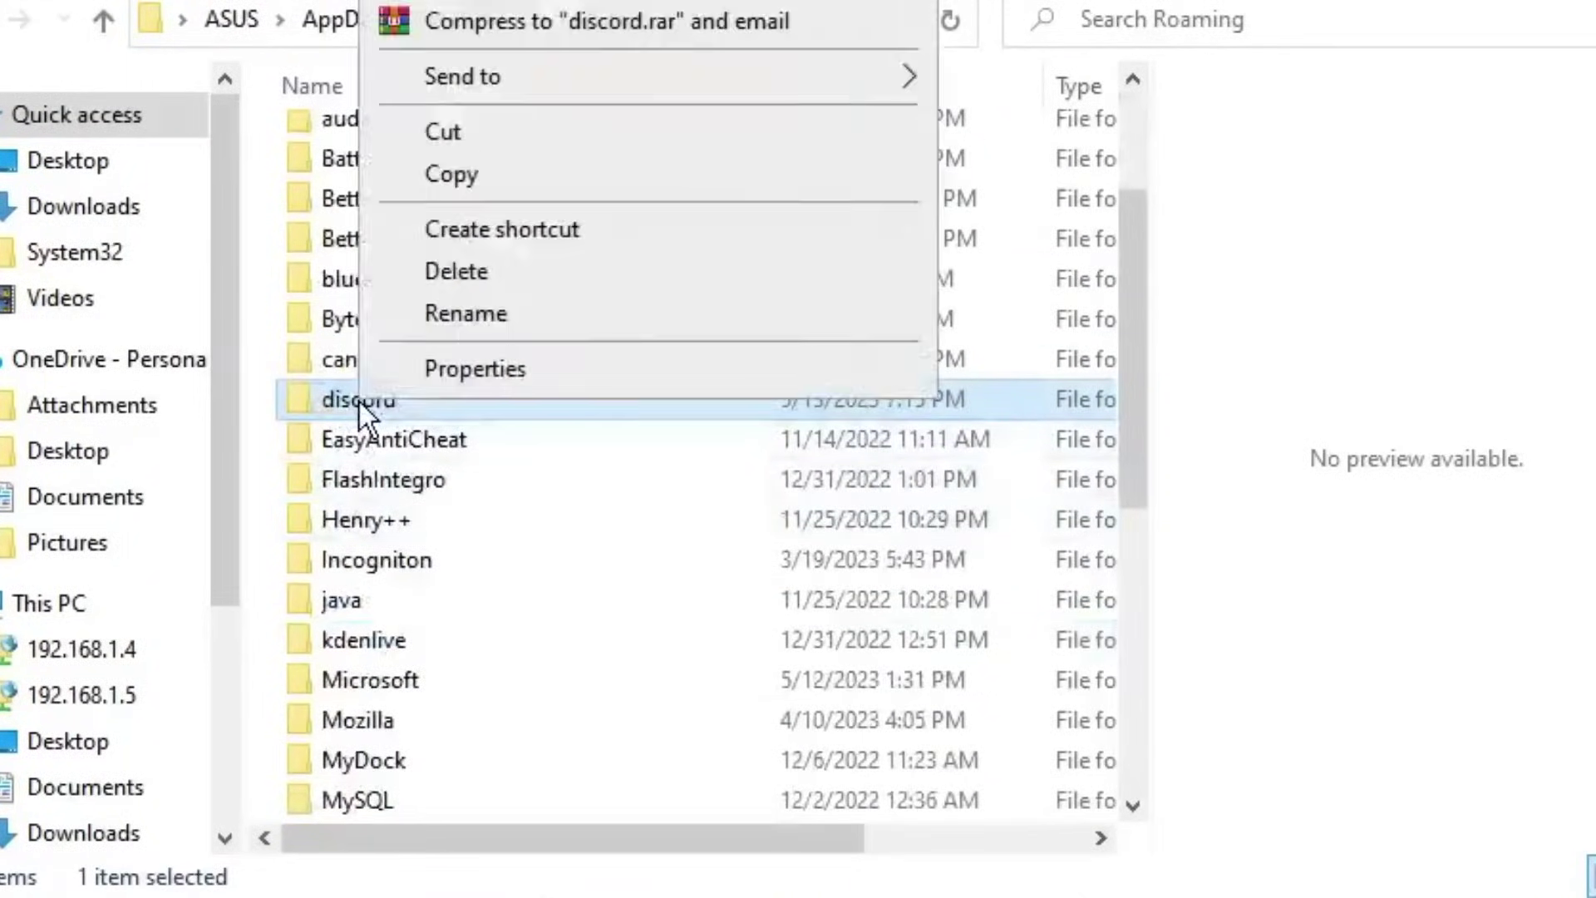
pyautogui.click(466, 274)
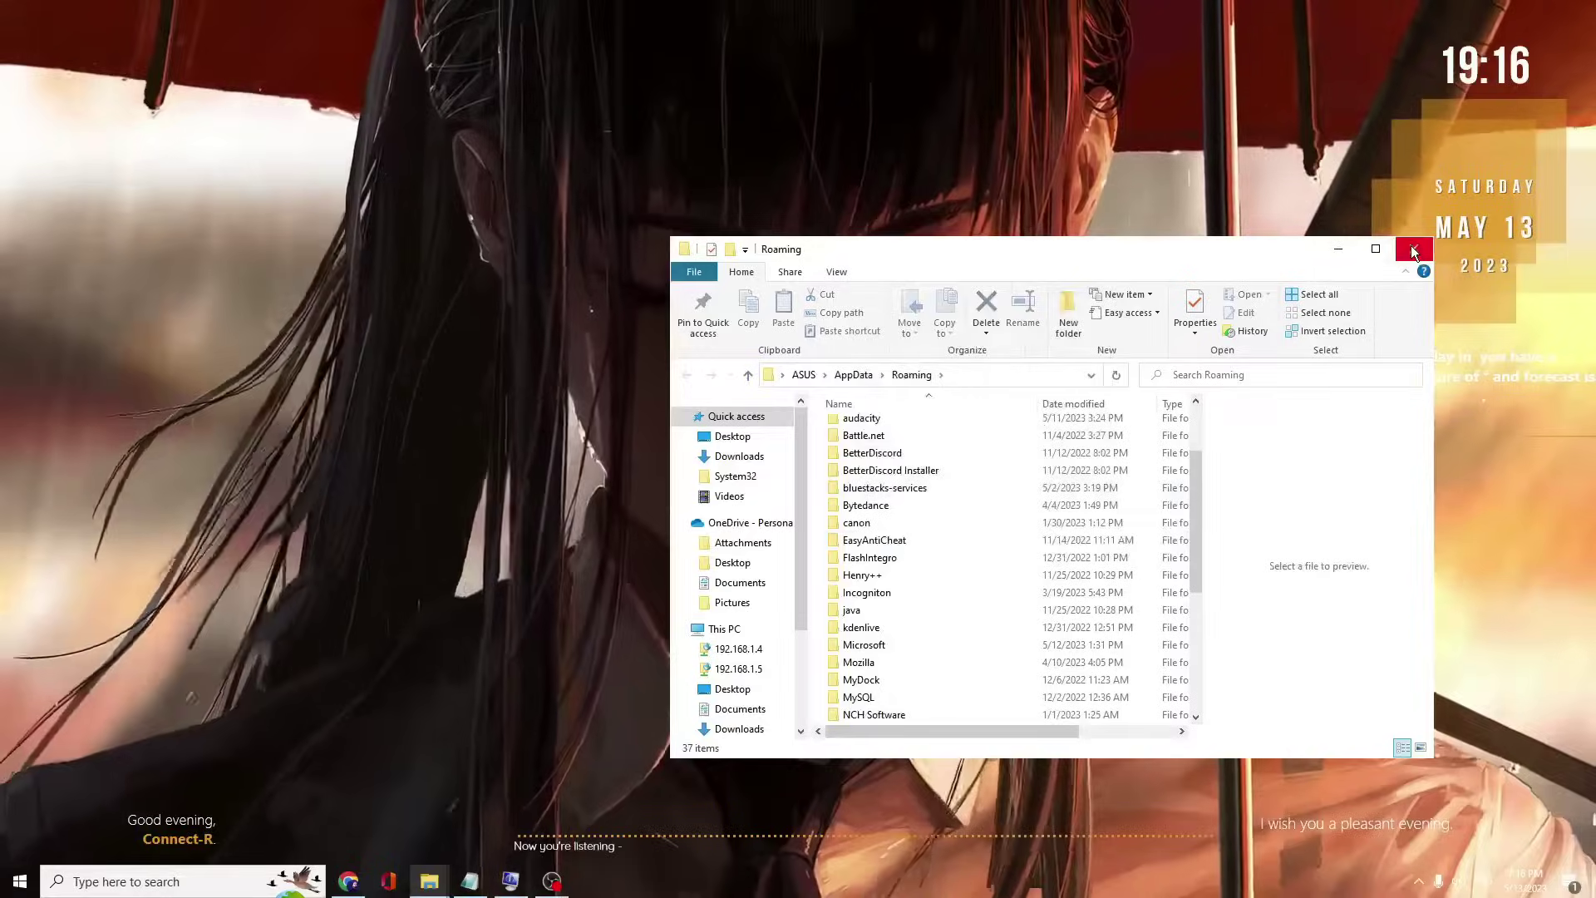
pyautogui.hotkey('alt', 'F4')
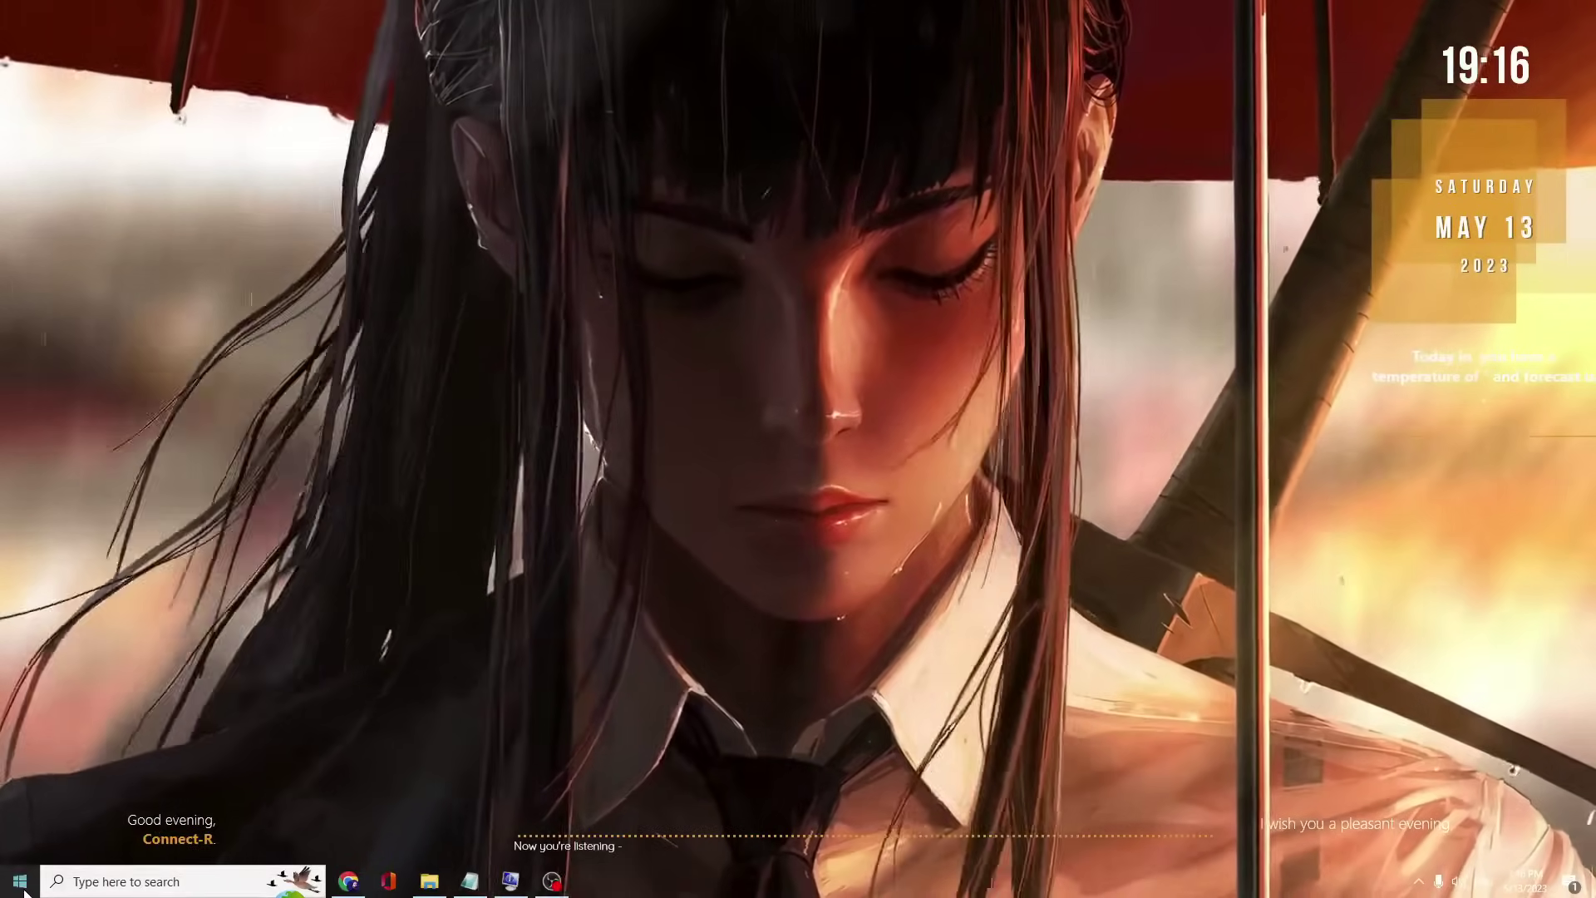
# - Open %localappdata% via Run and permanently delete its Discord folder
pyautogui.rightClick(21, 881)
pyautogui.click(66, 823)
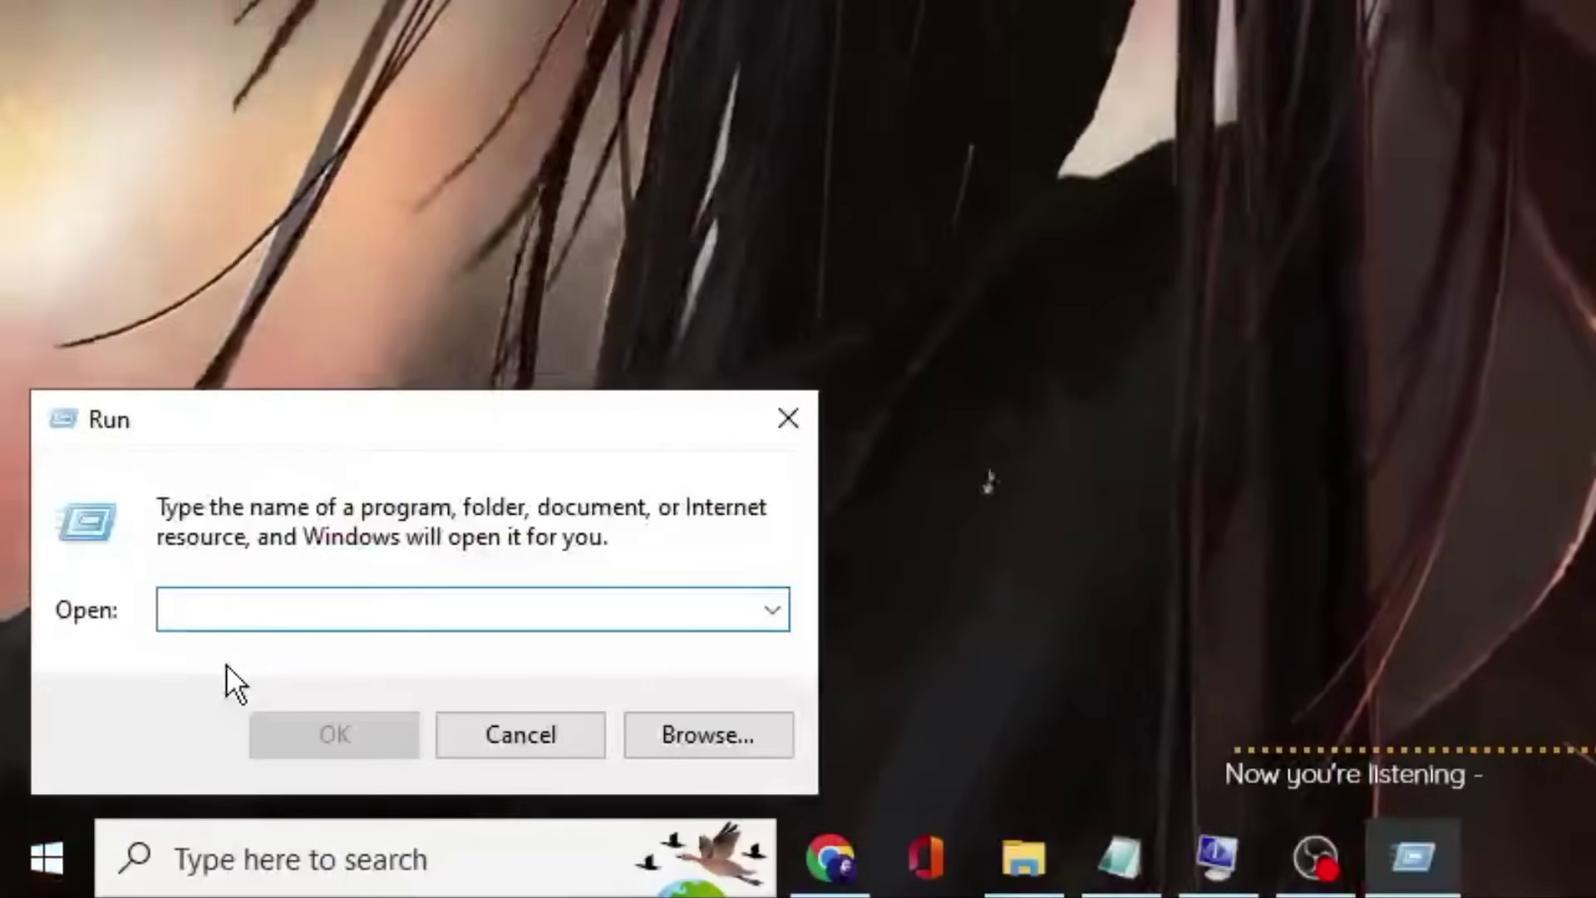
pyautogui.write('%local')
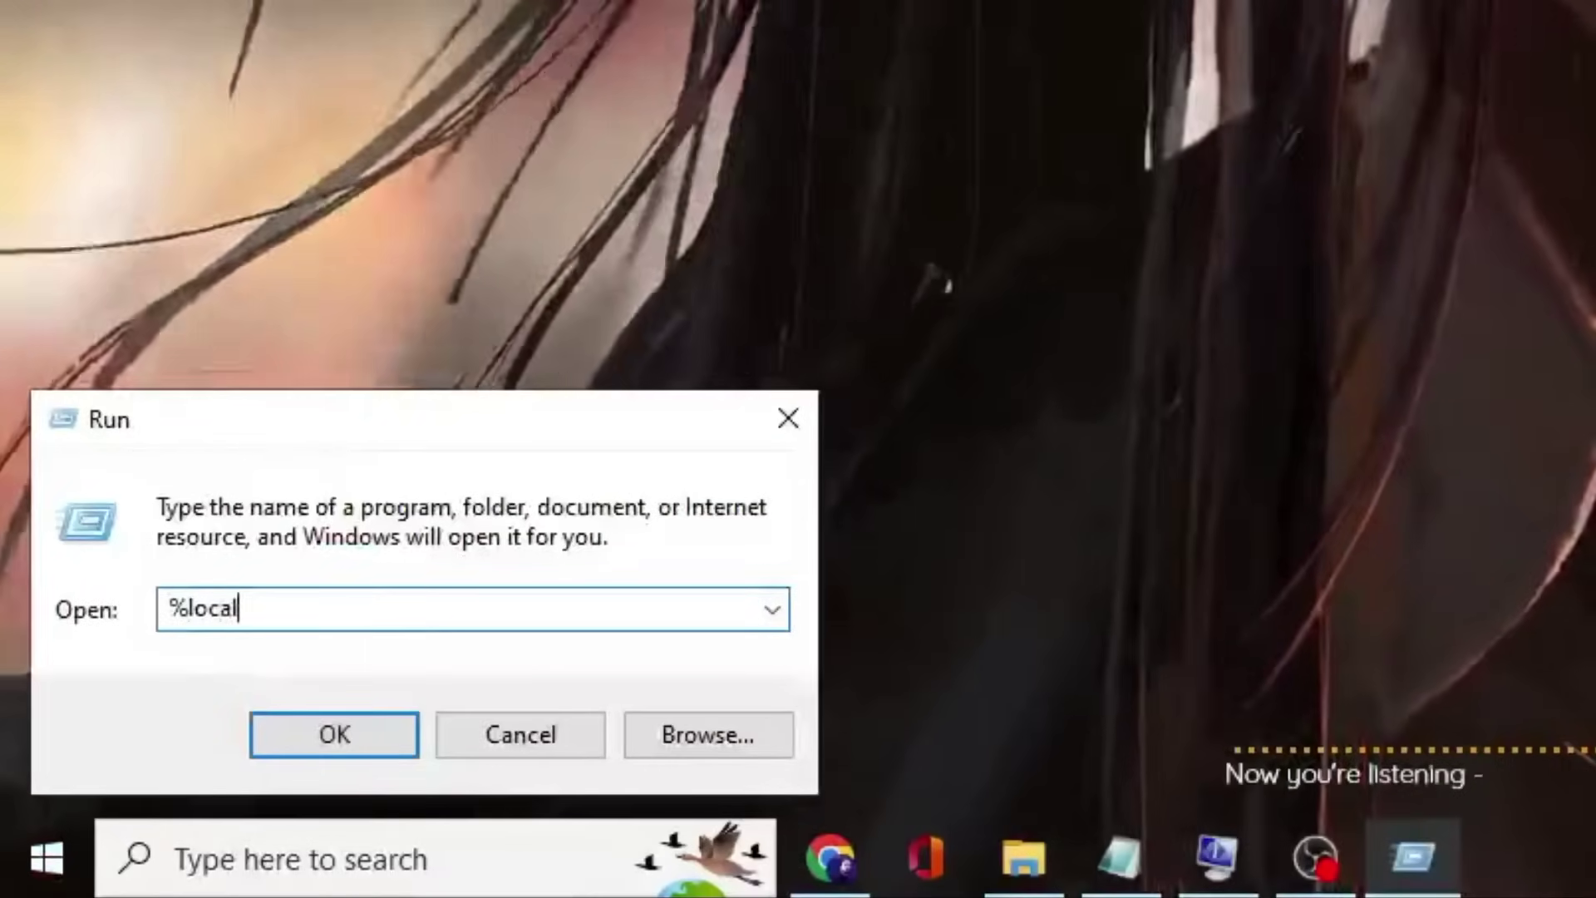
pyautogui.write('appdata%')
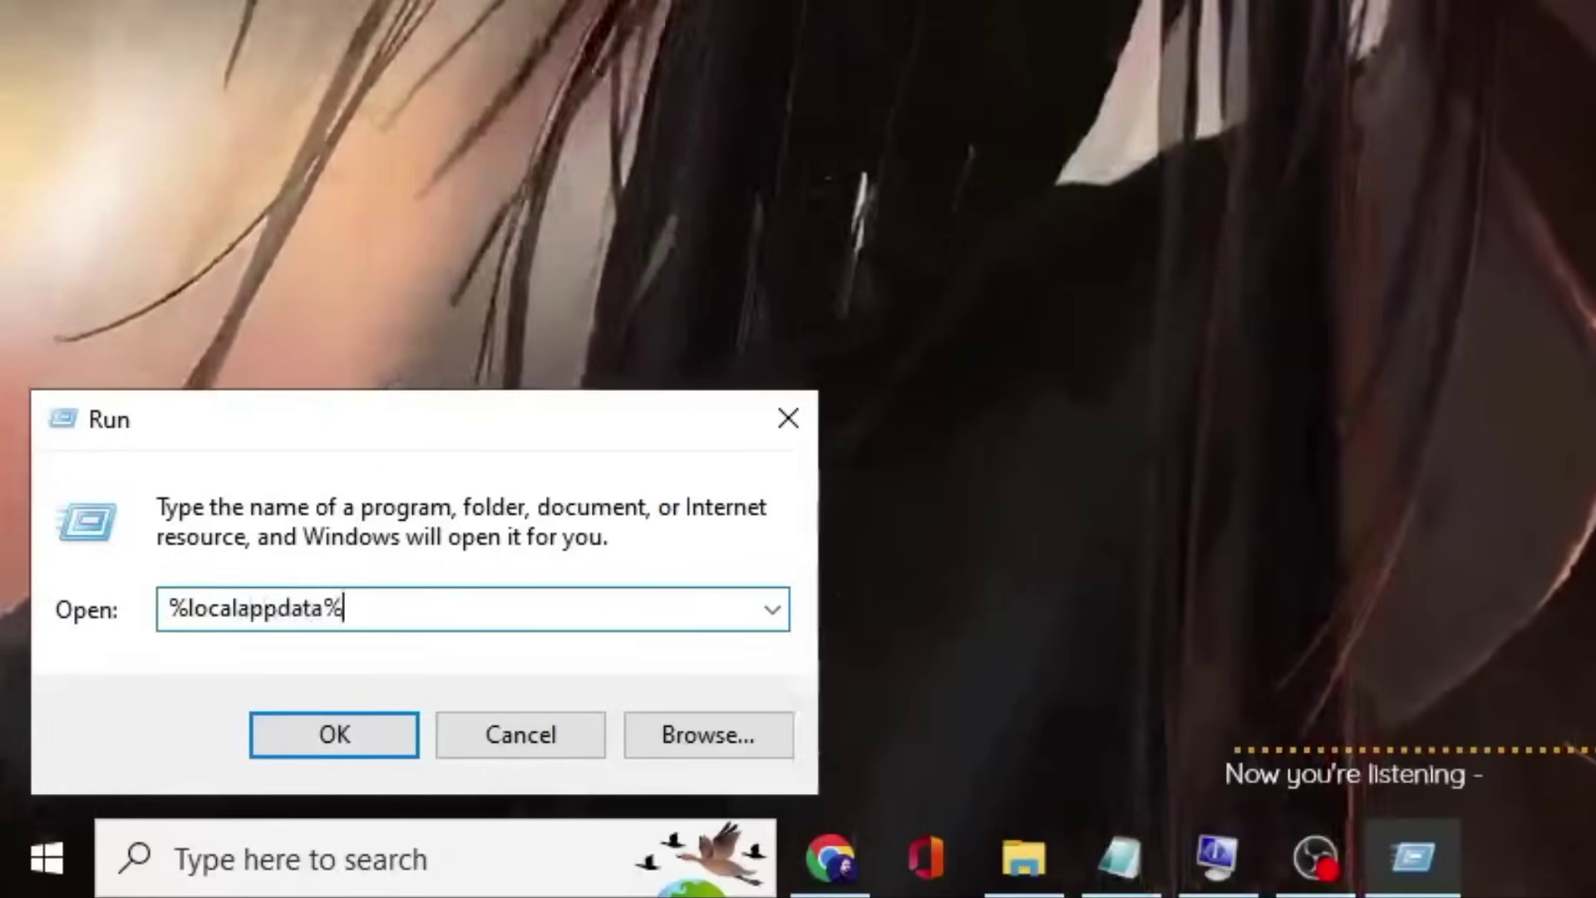
pyautogui.click(397, 734)
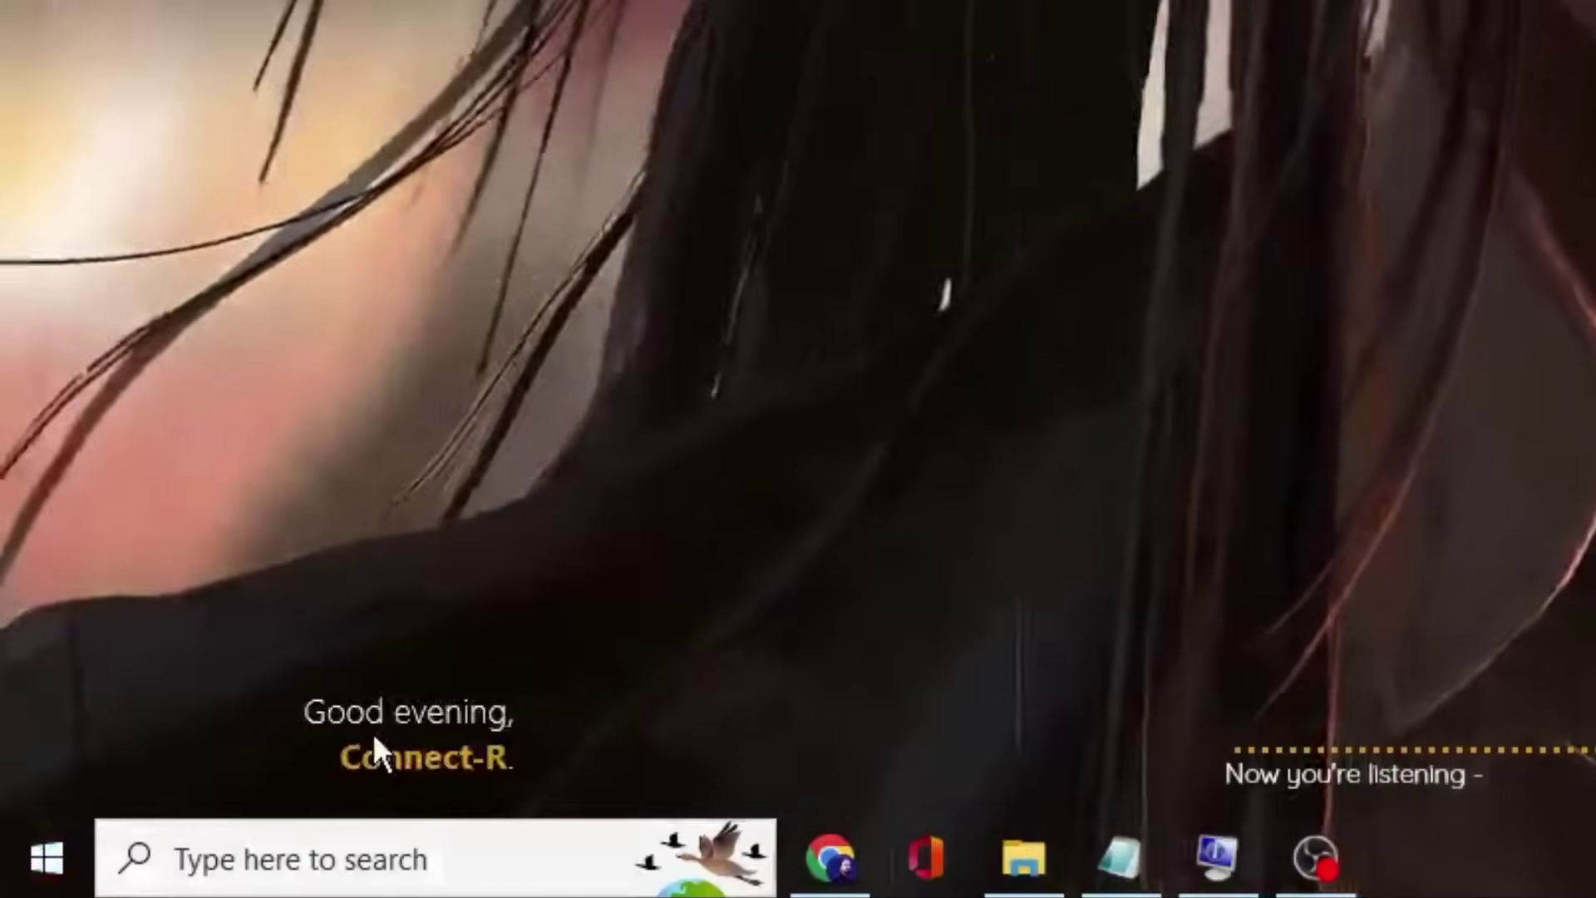
pyautogui.scroll(5, 490, 582)
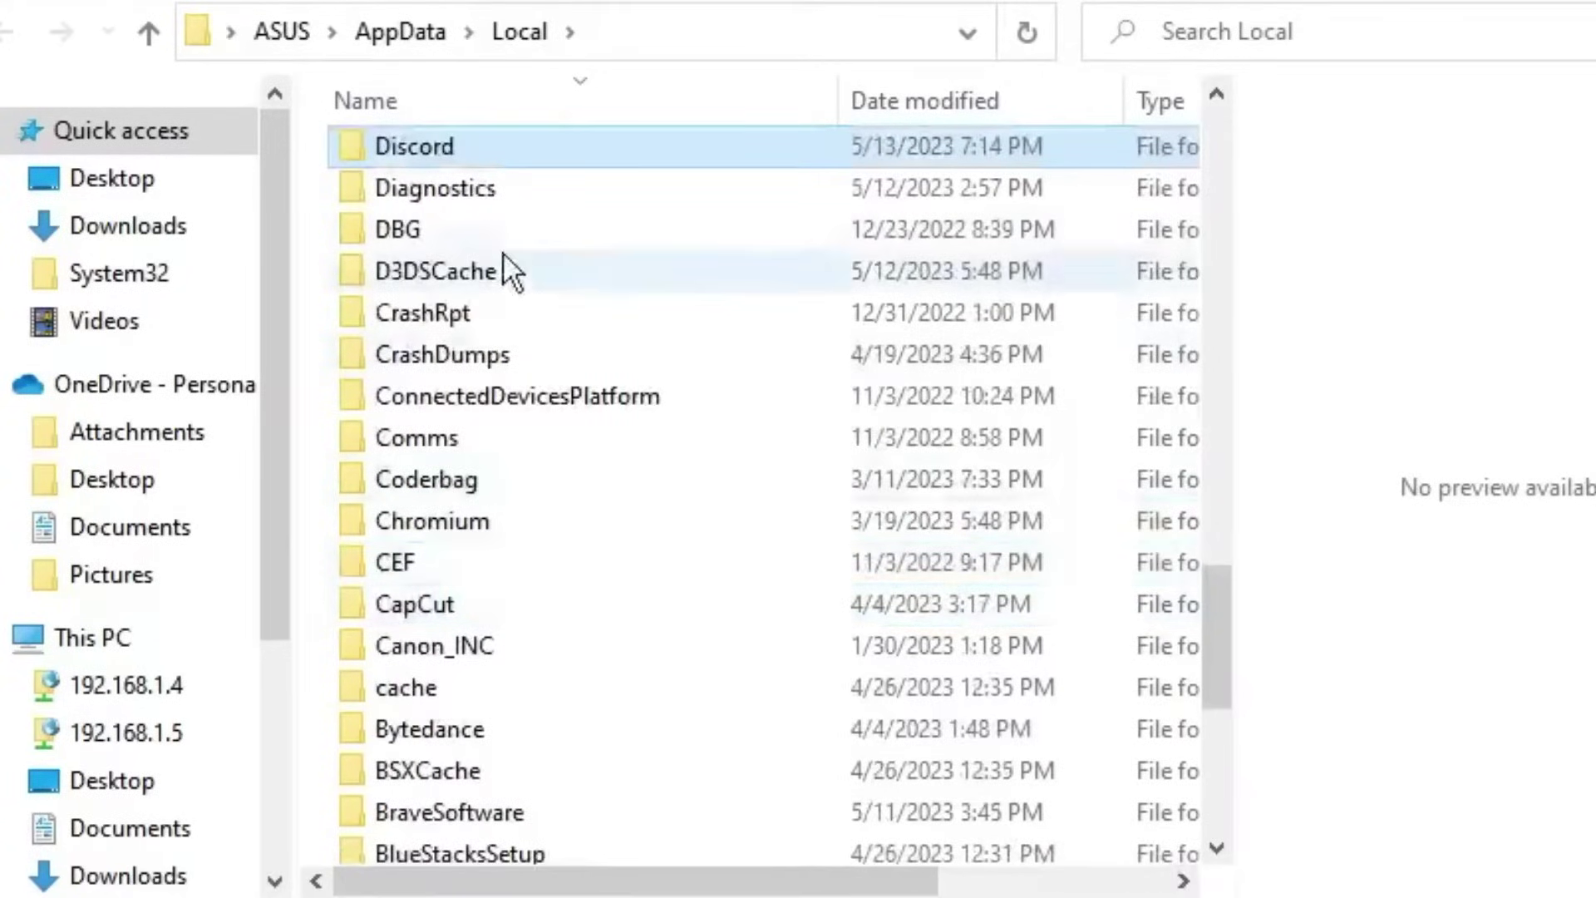
pyautogui.rightClick(447, 142)
pyautogui.press('Escape')
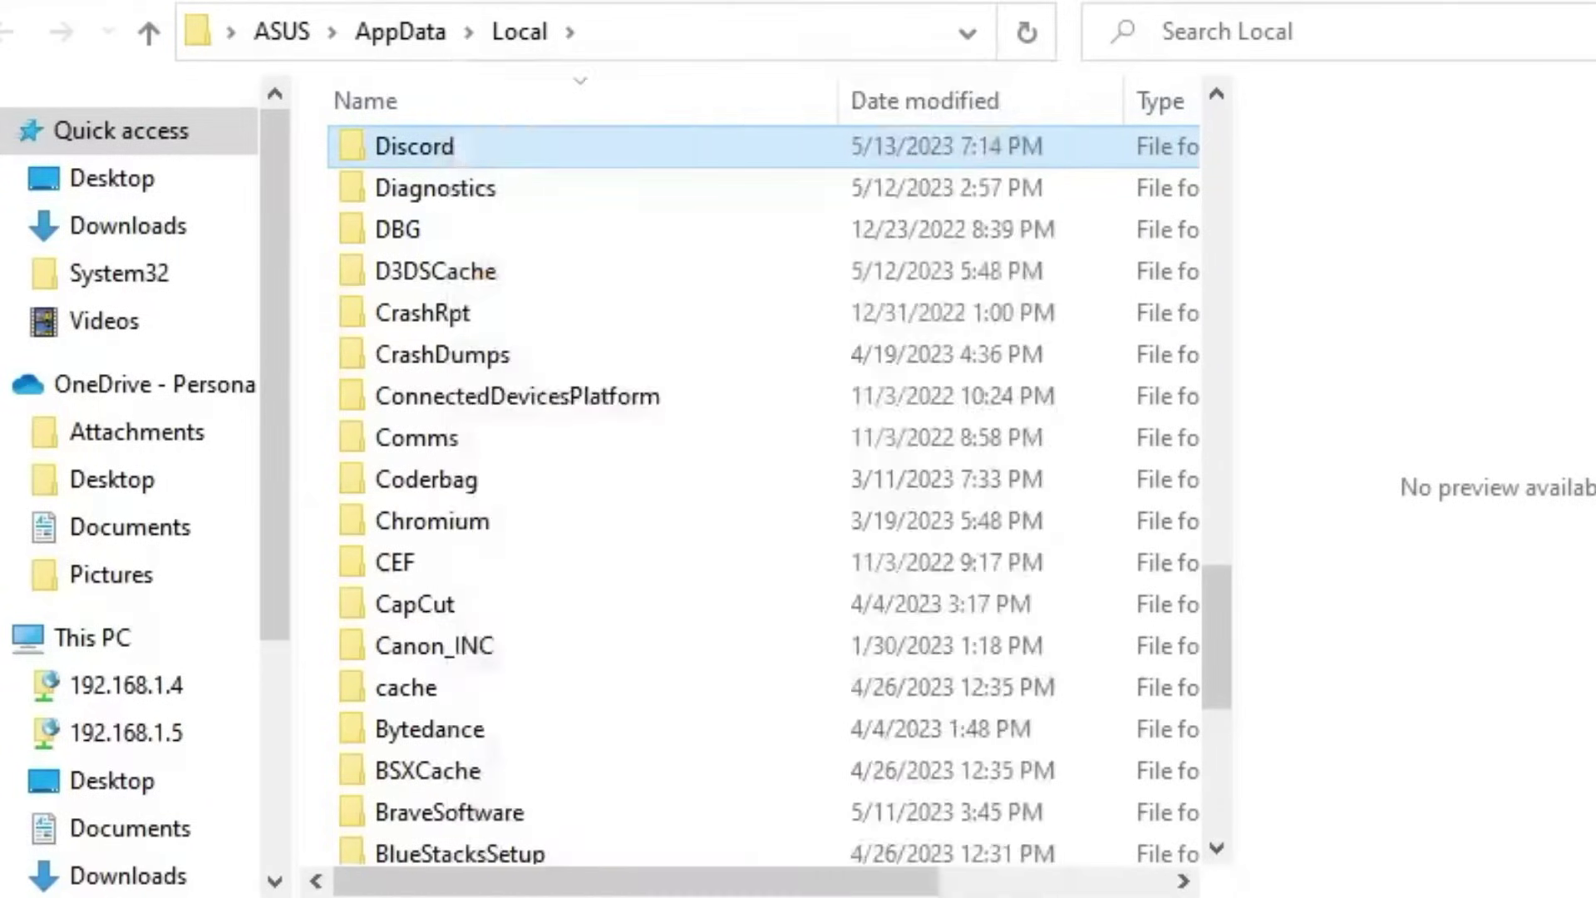
pyautogui.hotkey('shift', 'Delete')
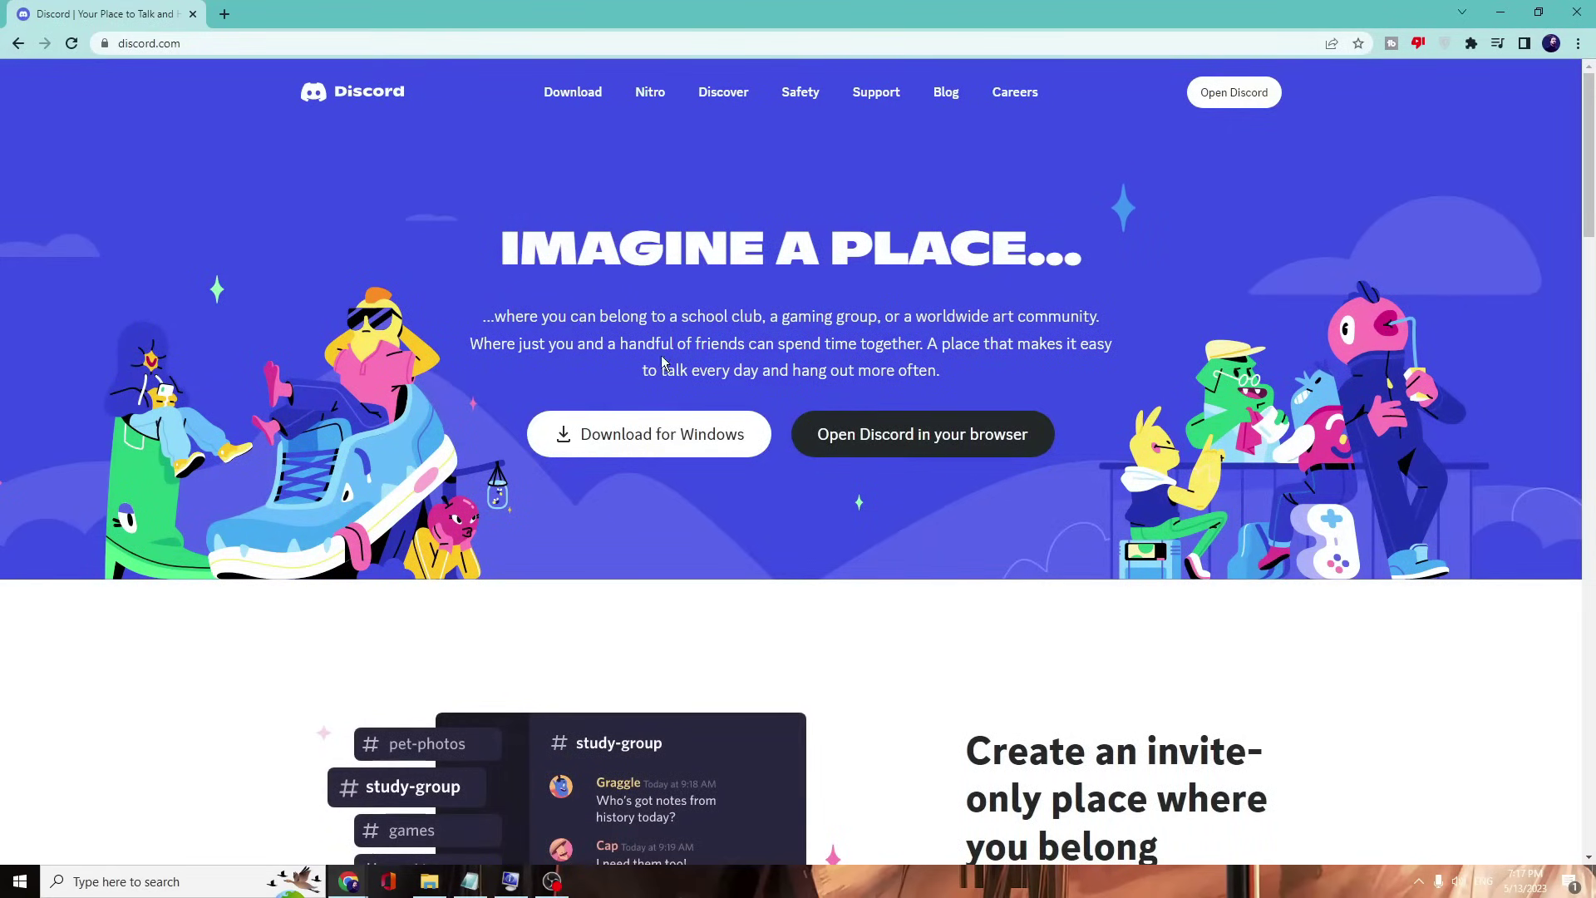
# - Download DiscordSetup.exe for Windows from discord.com and run it
pyautogui.click(674, 440)
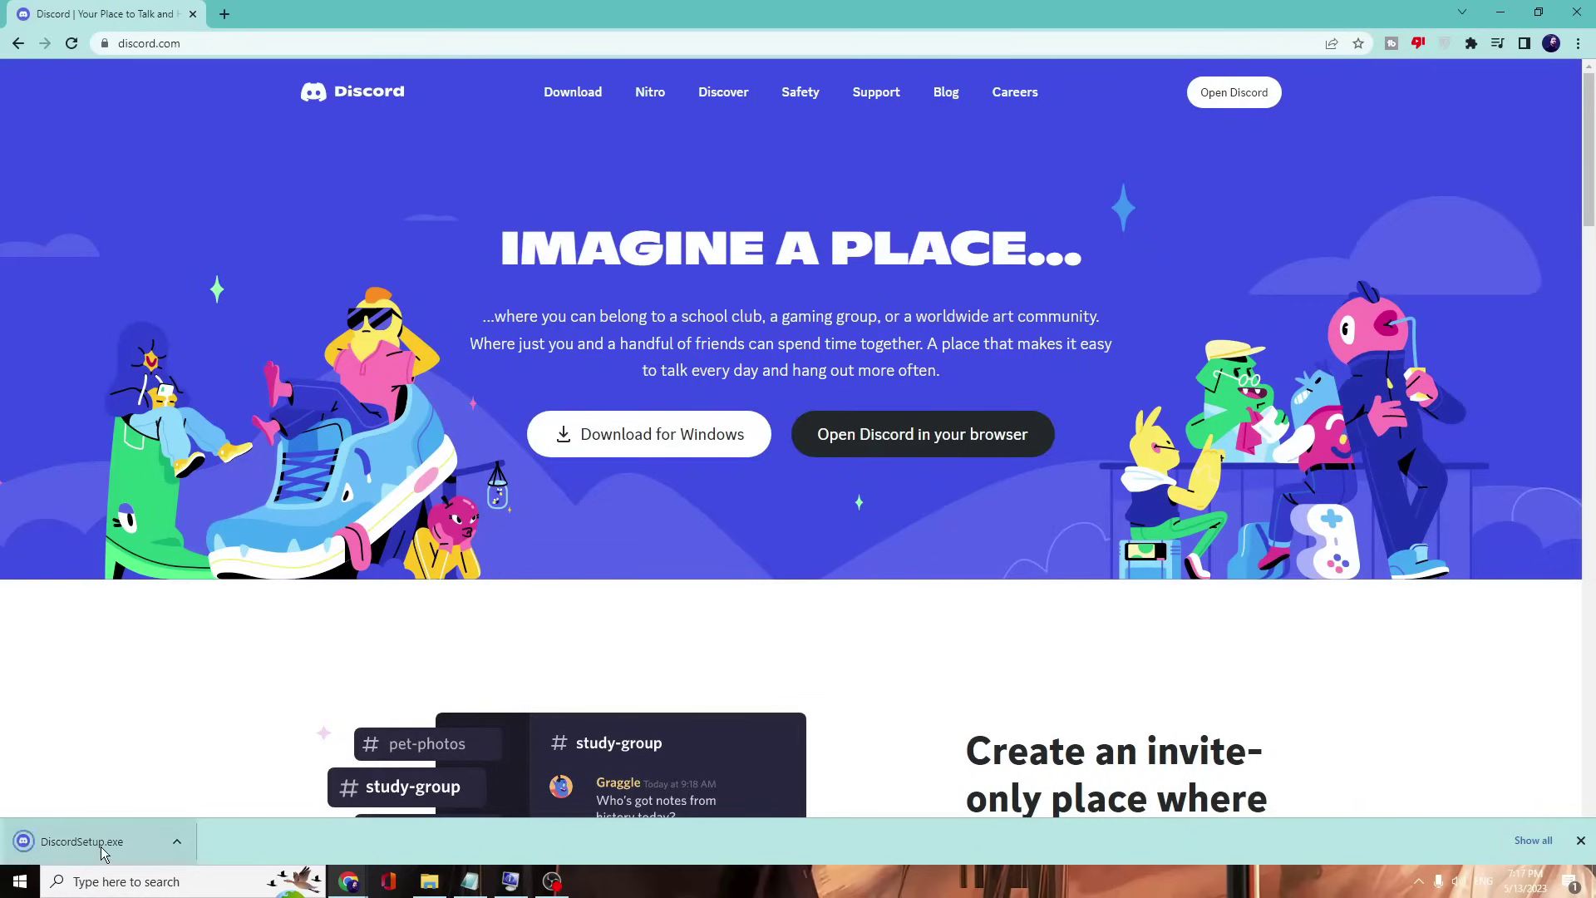
pyautogui.click(100, 840)
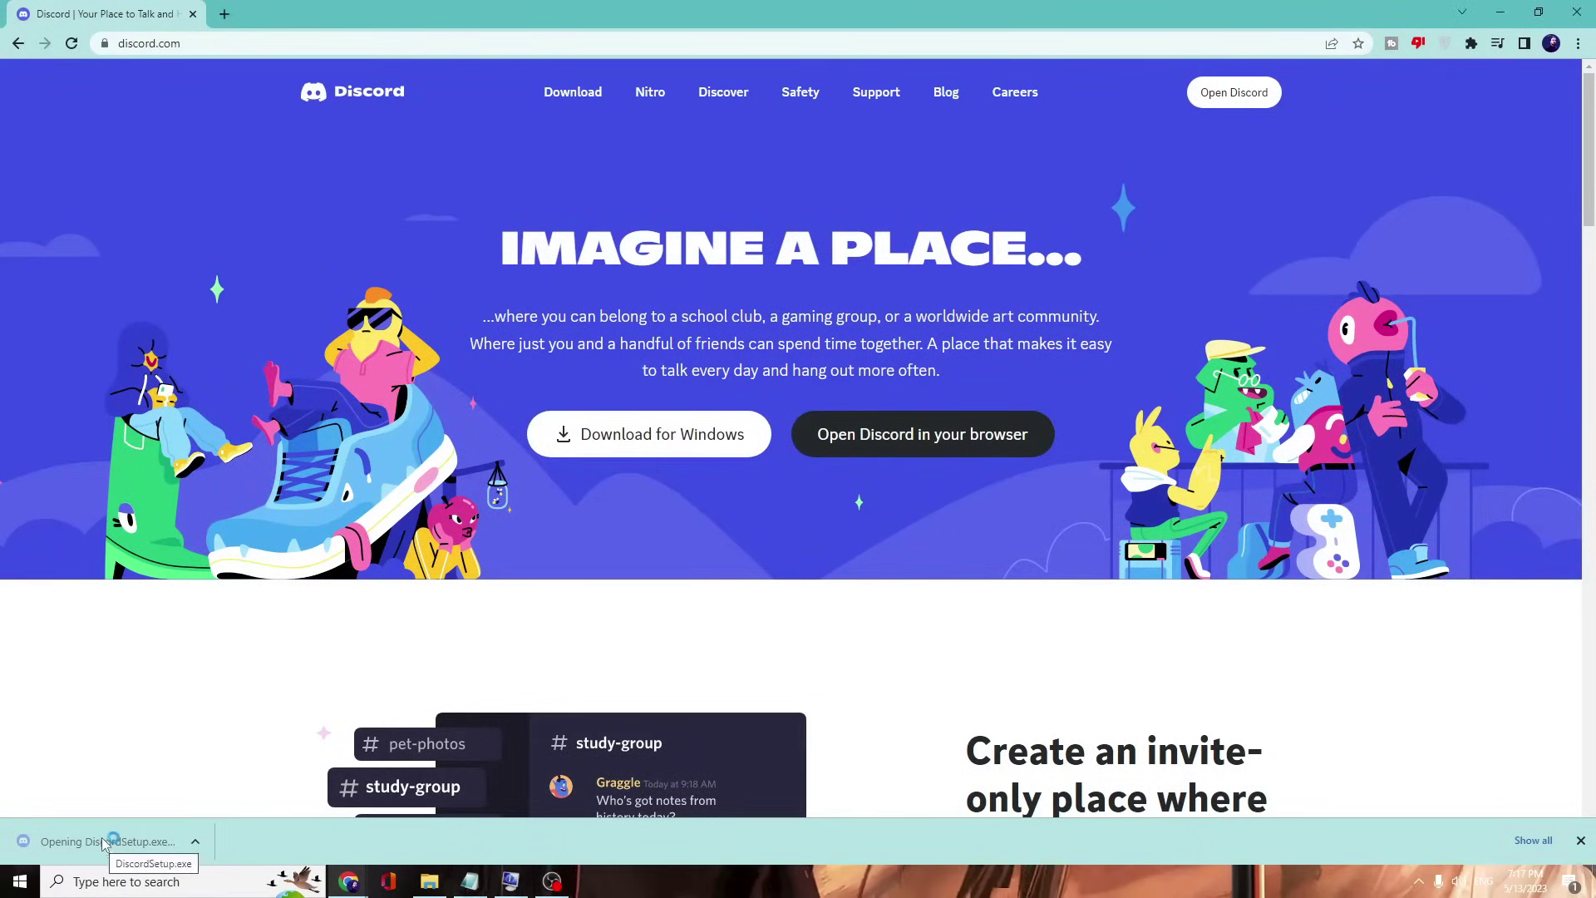